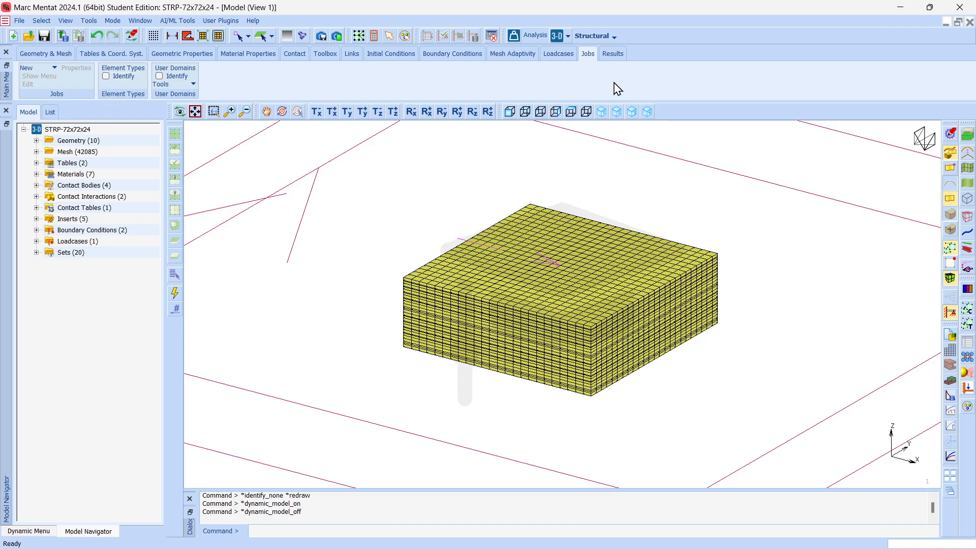
# Assign solid element type 84 (eight-node hex, Full & Herrmann Formulation) to the elements of the Rubber set
pyautogui.click(134, 71)
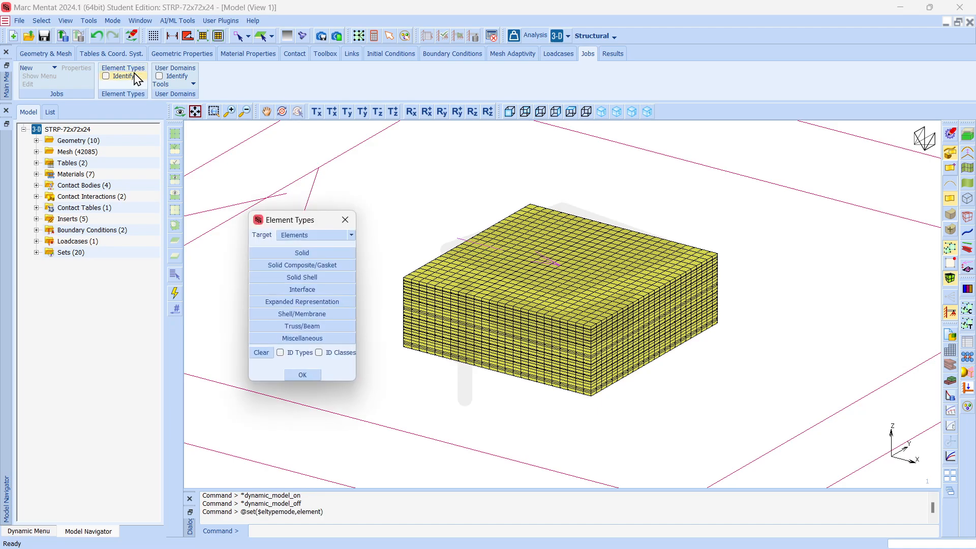
pyautogui.click(302, 254)
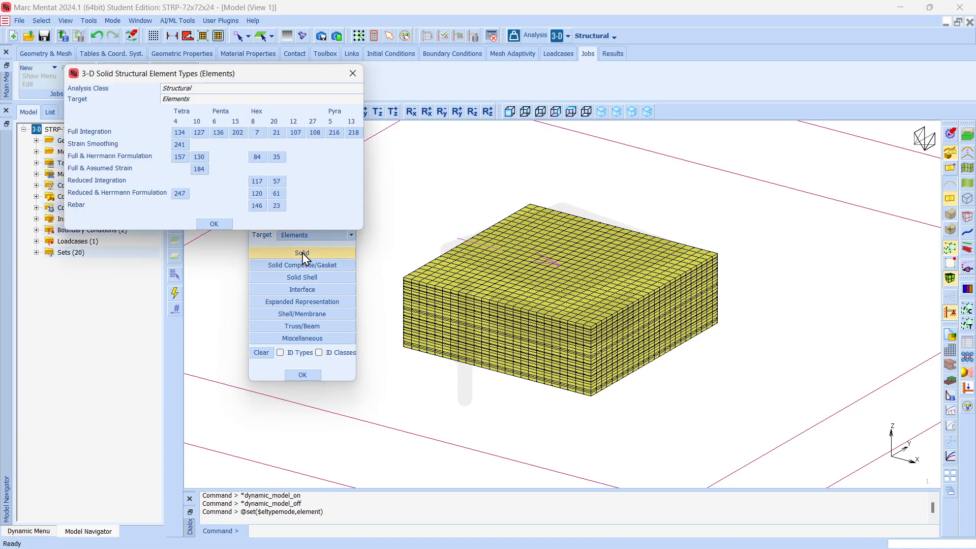
pyautogui.moveTo(272, 72); pyautogui.dragTo(444, 49)
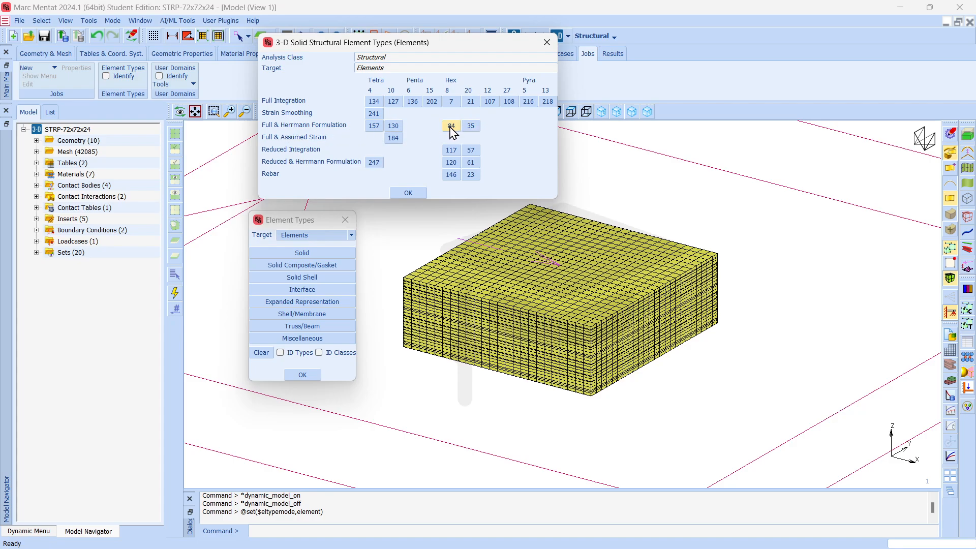
pyautogui.click(450, 128)
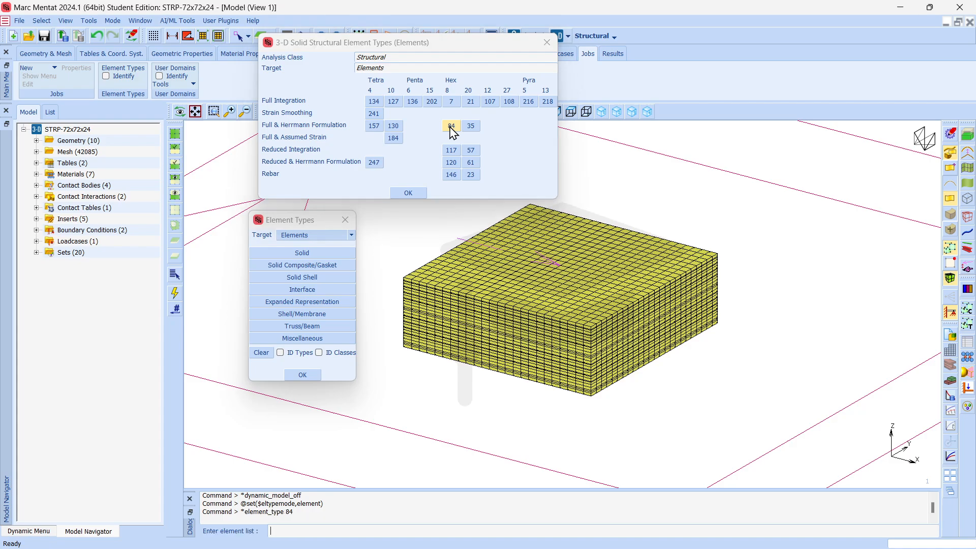
pyautogui.click(176, 275)
pyautogui.scroll(-5, 147, 224)
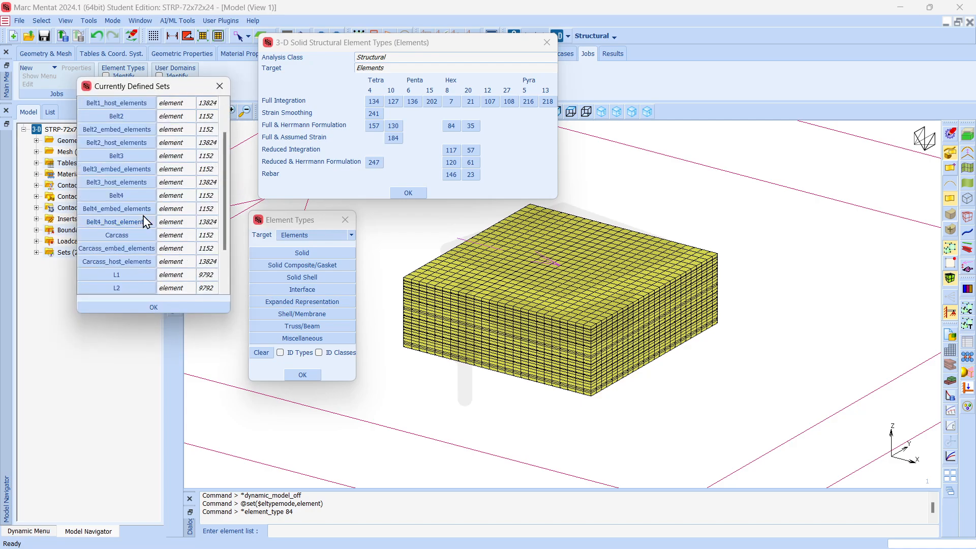
pyautogui.click(127, 277)
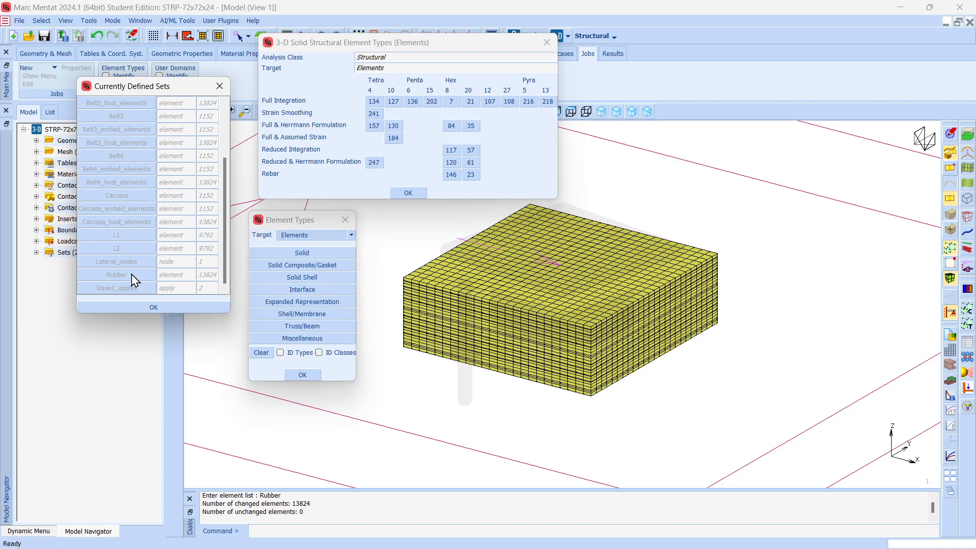
pyautogui.click(159, 307)
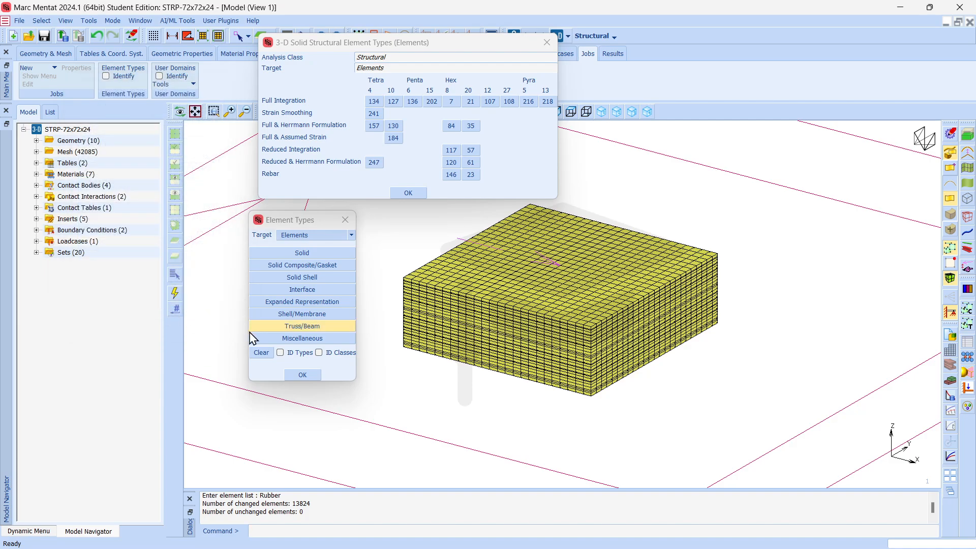
pyautogui.click(408, 192)
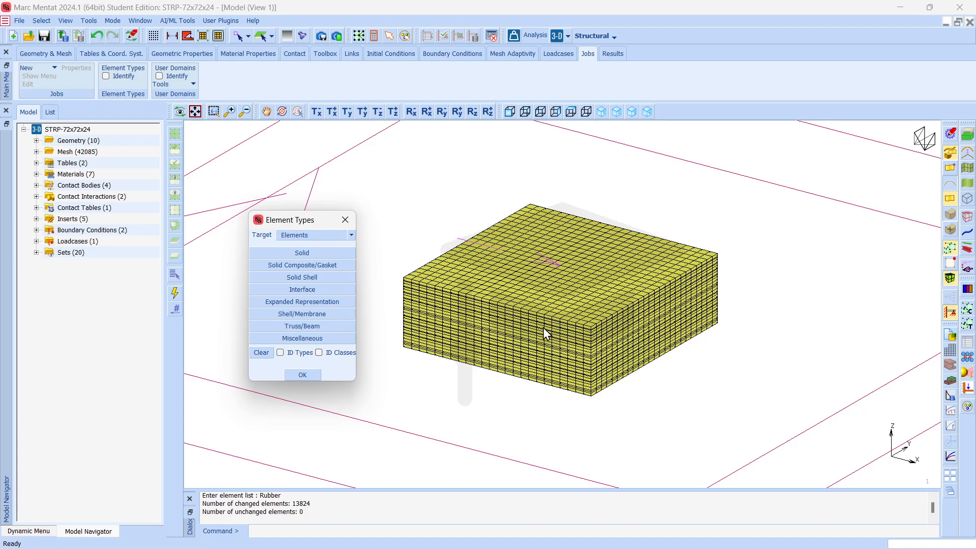
# Hide the Rubber element set so that only the carcass, belt and L1/L2 layer elements are displayed
pyautogui.click(36, 252)
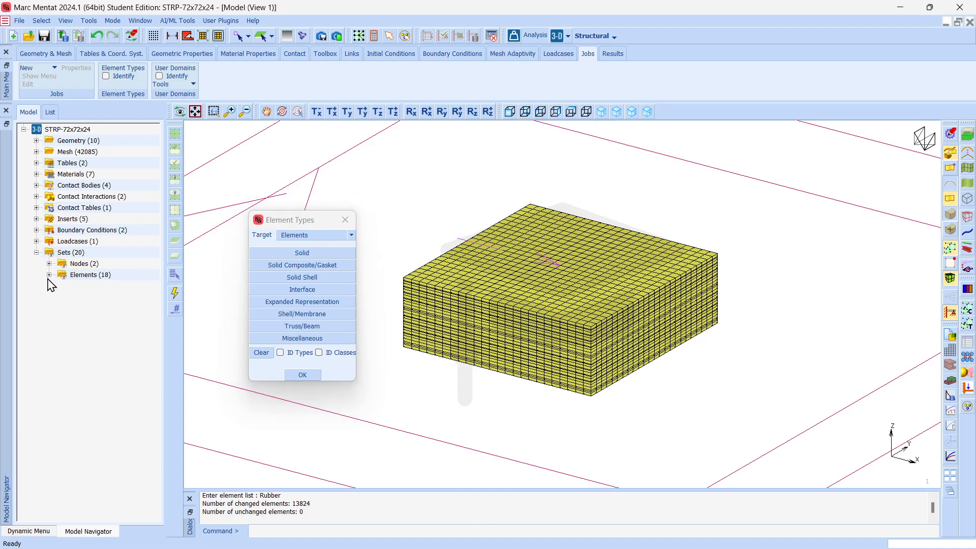
pyautogui.click(49, 275)
pyautogui.click(74, 286)
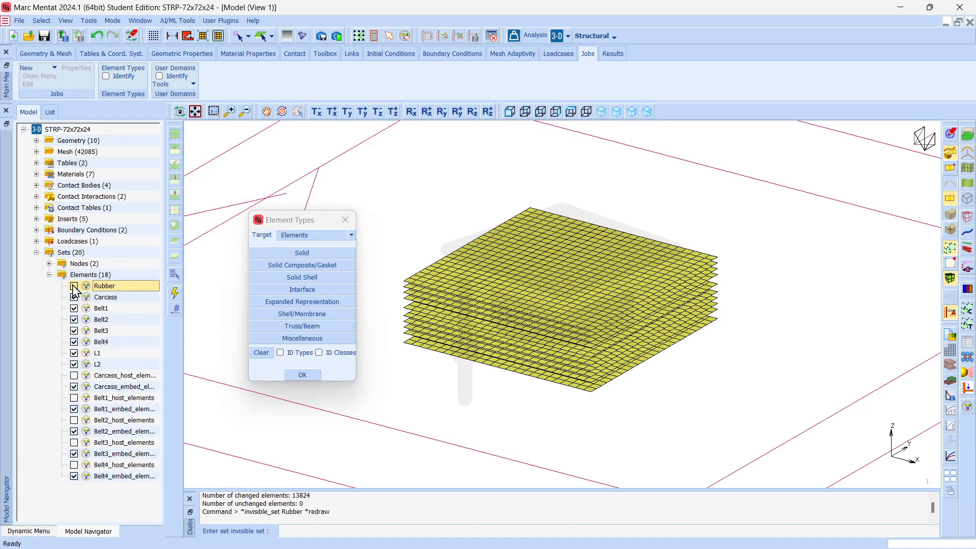
pyautogui.scroll(3, 520, 310)
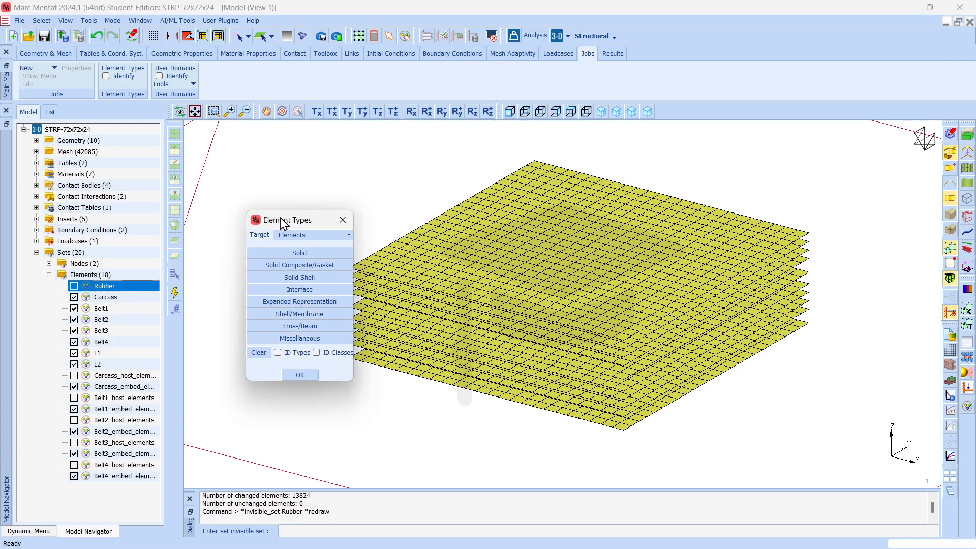
# Assign four-node quad Membrane Rebar element type 147 to all visible elements
pyautogui.moveTo(288, 222); pyautogui.dragTo(264, 142)
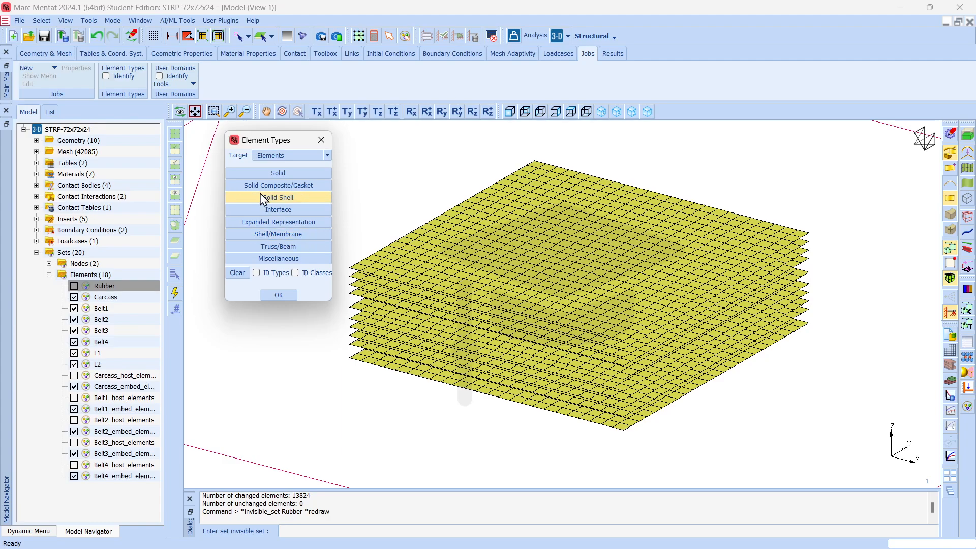
pyautogui.click(283, 236)
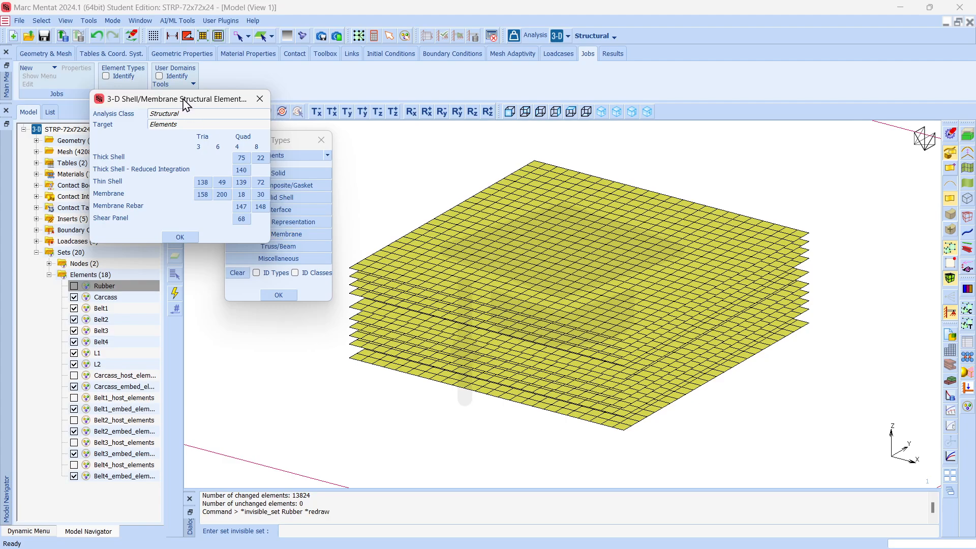
pyautogui.moveTo(186, 104); pyautogui.dragTo(331, 52)
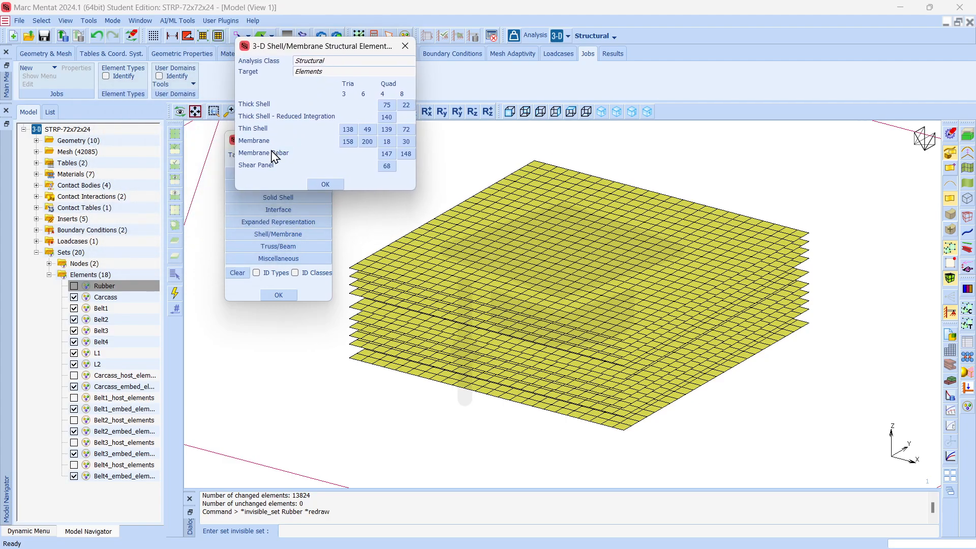
pyautogui.click(384, 155)
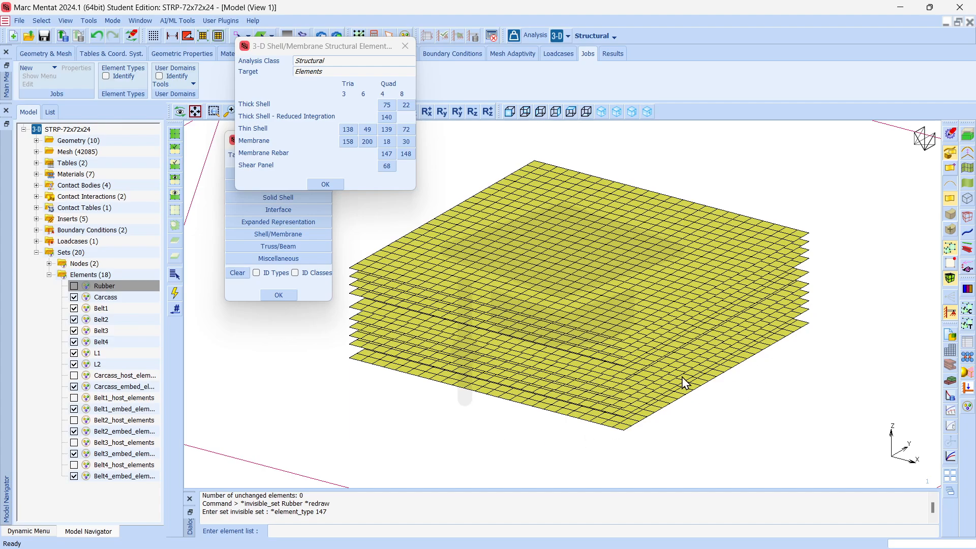
pyautogui.click(175, 181)
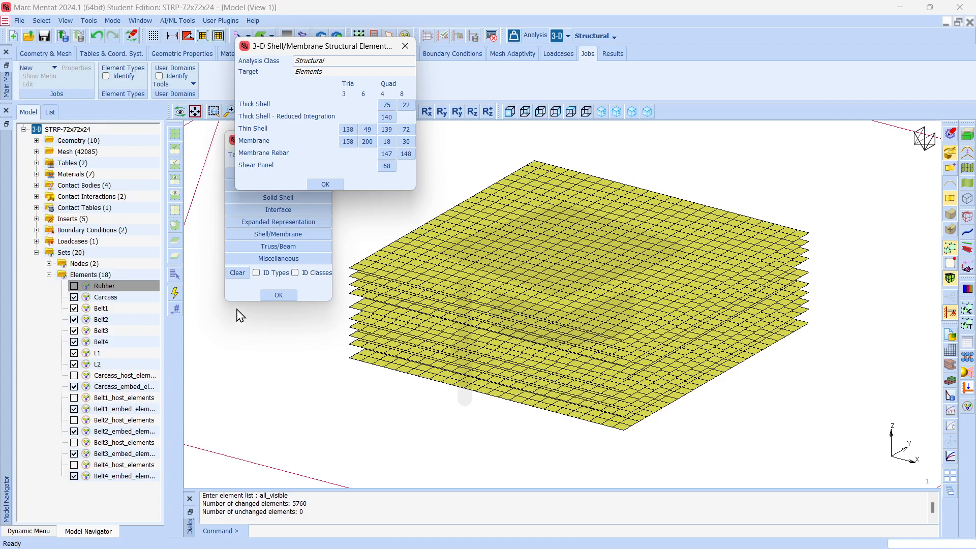
pyautogui.click(278, 296)
pyautogui.click(324, 184)
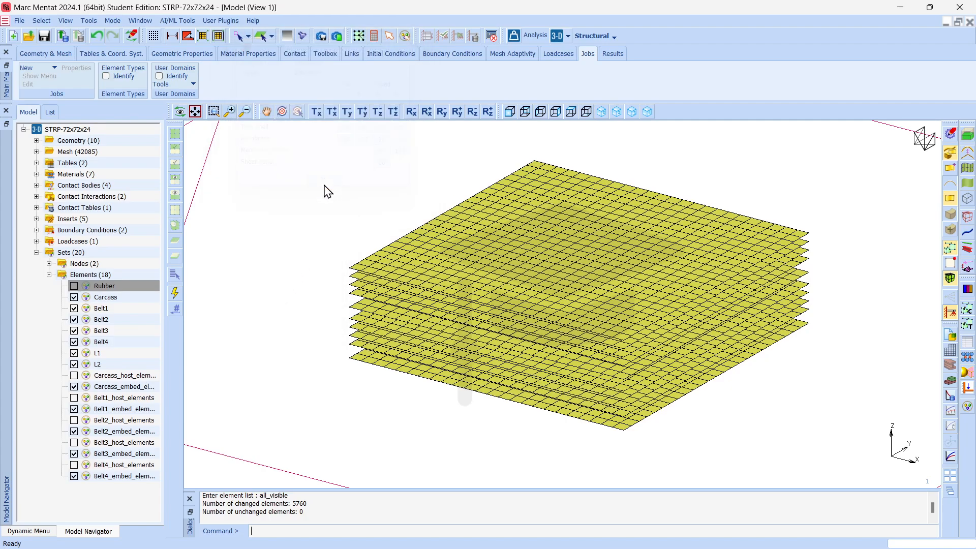
# Identify the visible elements by element type and look up type 147 among the shell and membrane types
pyautogui.click(106, 76)
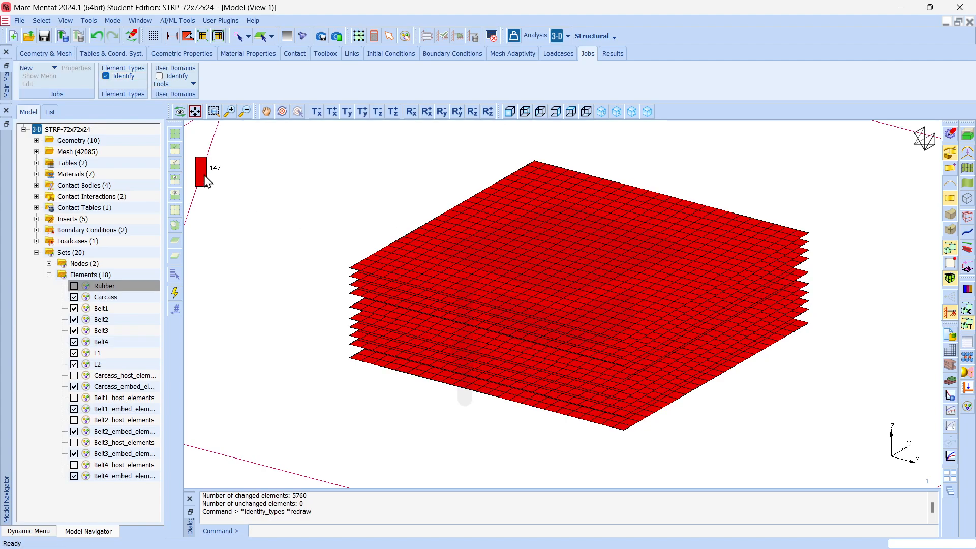
pyautogui.click(123, 68)
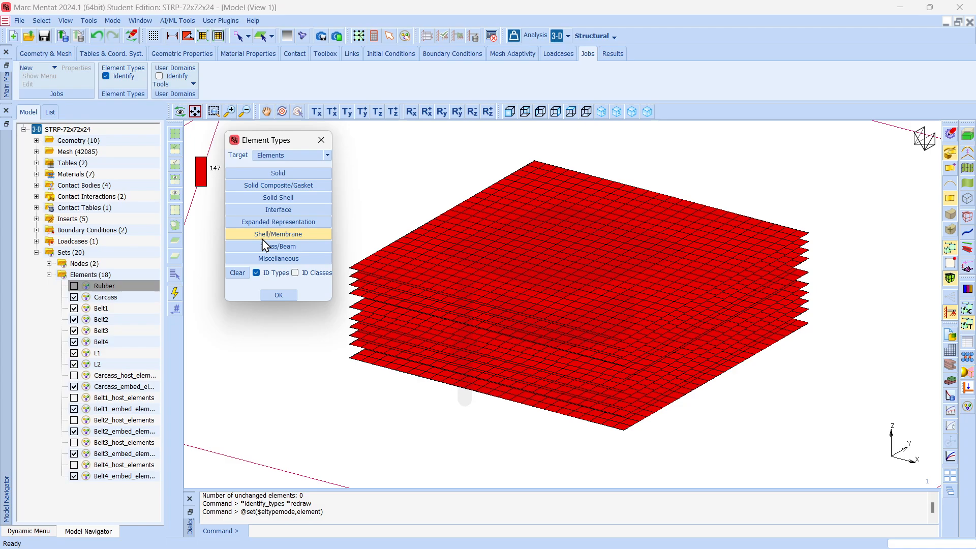
pyautogui.click(278, 234)
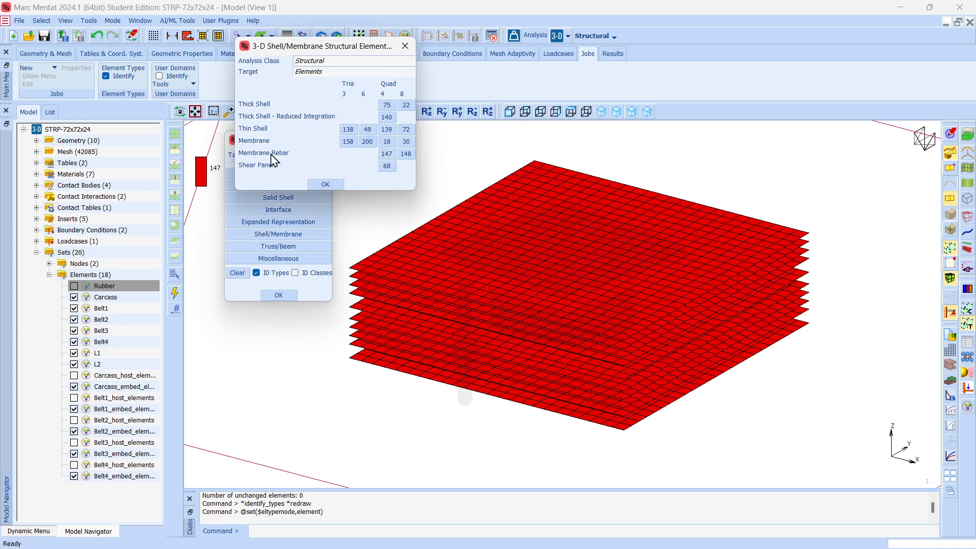
pyautogui.click(312, 187)
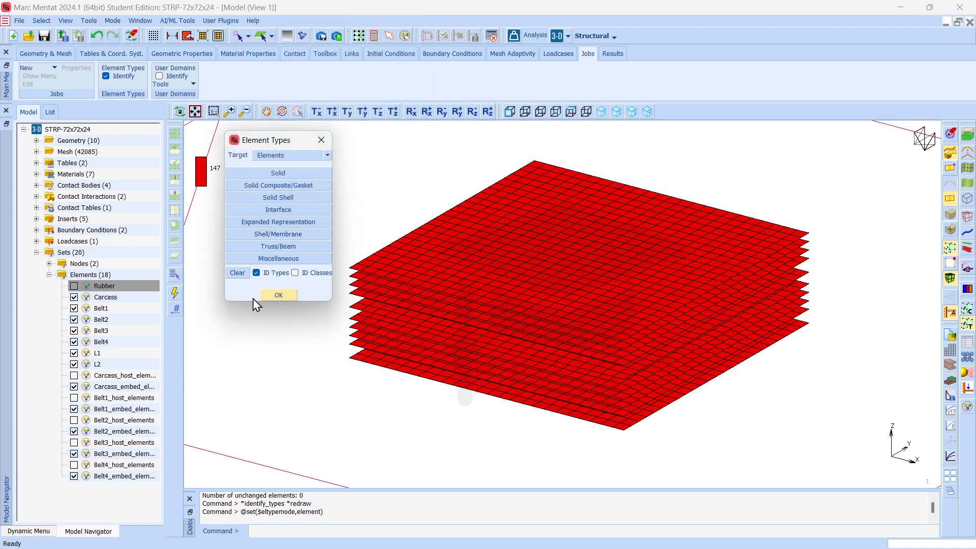
# Show the Rubber element set again and check its type among the solid element types, ending with type identification switched off
pyautogui.click(74, 286)
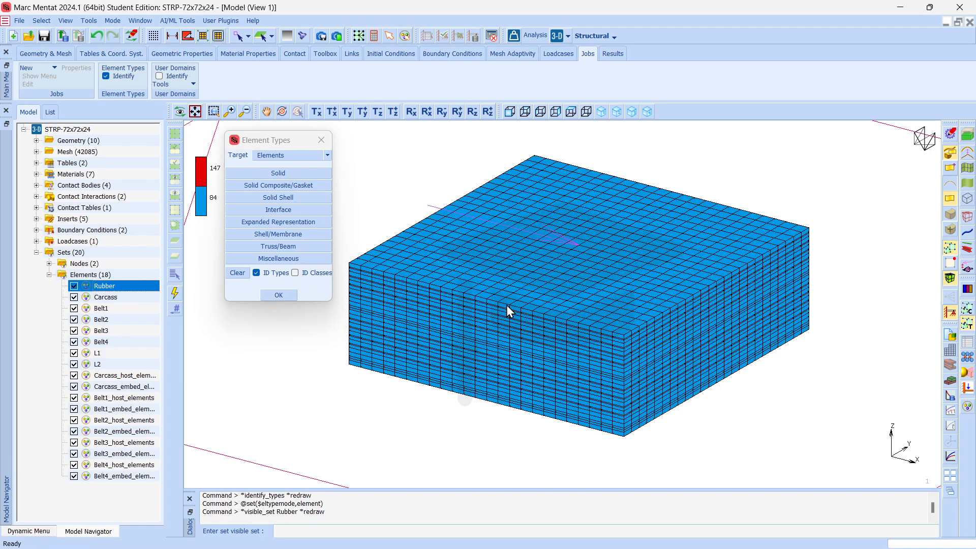
pyautogui.click(278, 173)
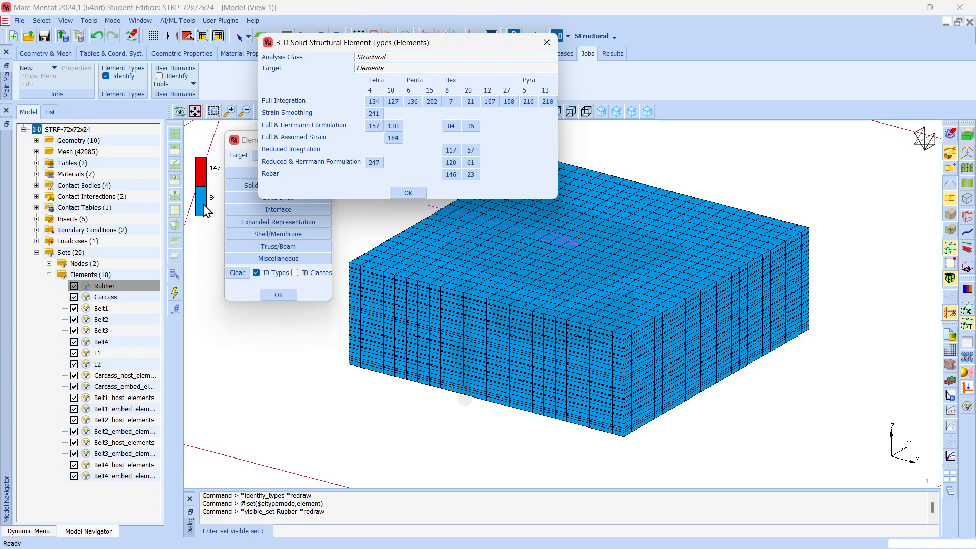
pyautogui.click(404, 193)
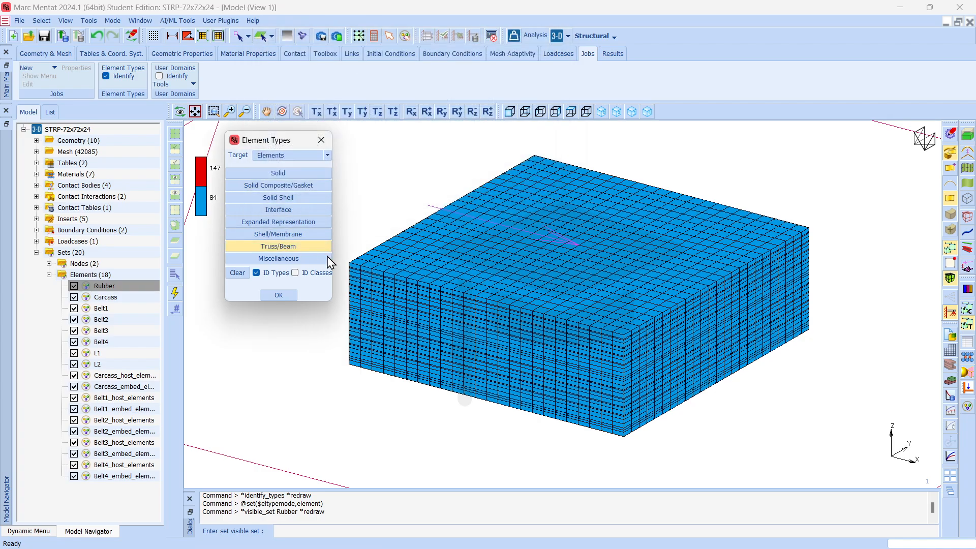
pyautogui.click(279, 294)
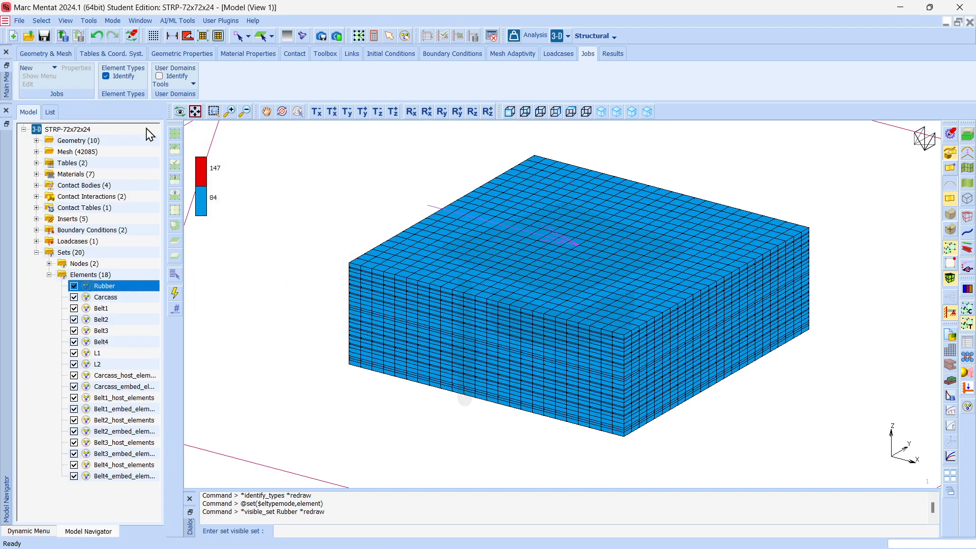
pyautogui.click(105, 76)
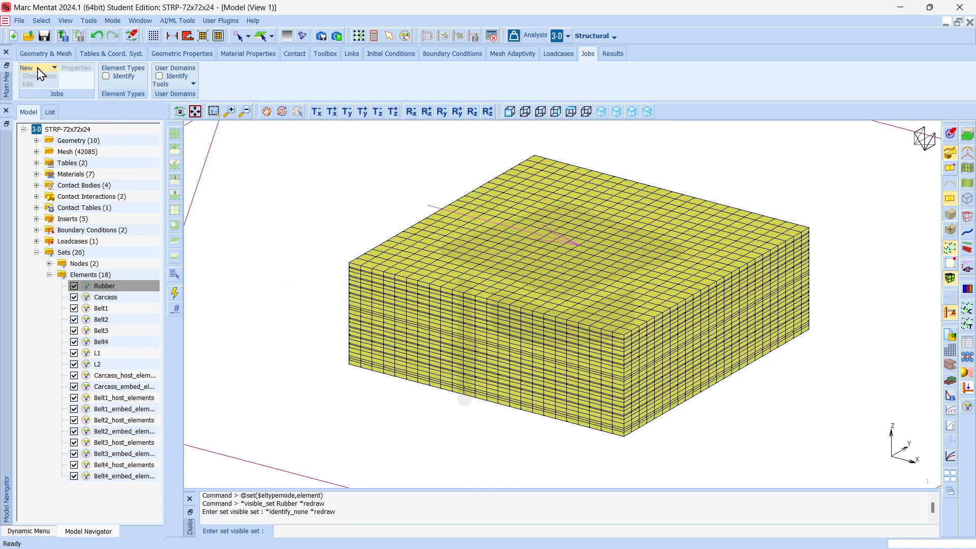
# Create a new Structural job and add loadcase lcase1 to it
pyautogui.click(38, 70)
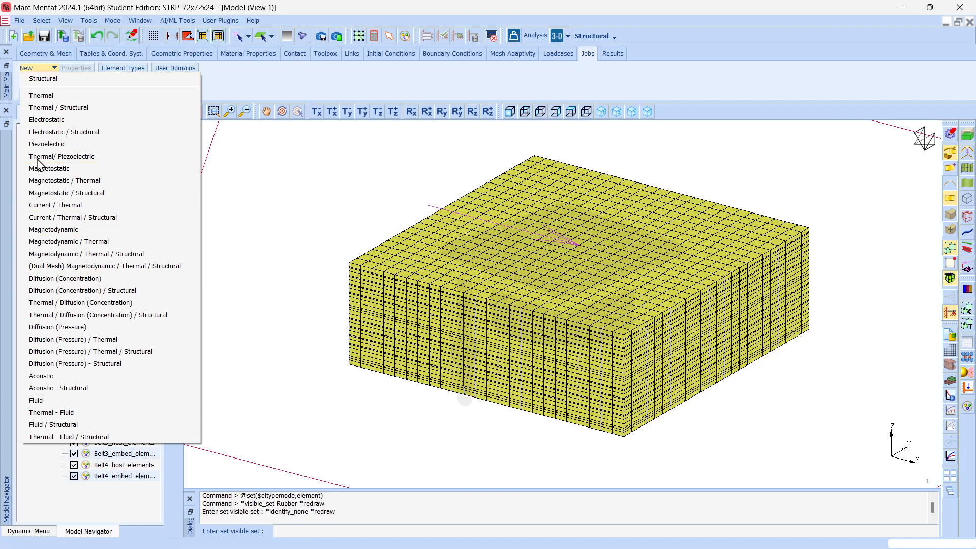
pyautogui.click(51, 80)
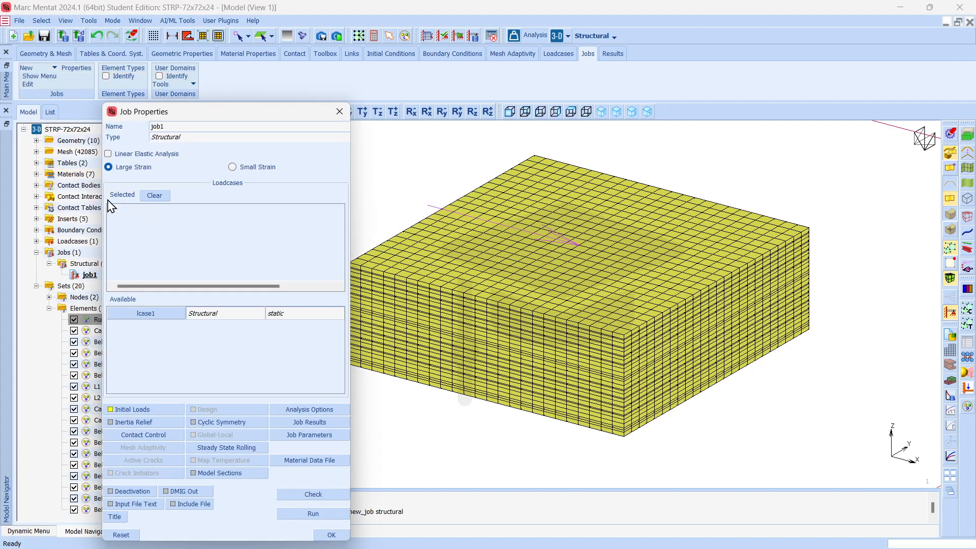
pyautogui.moveTo(183, 113); pyautogui.dragTo(177, 26)
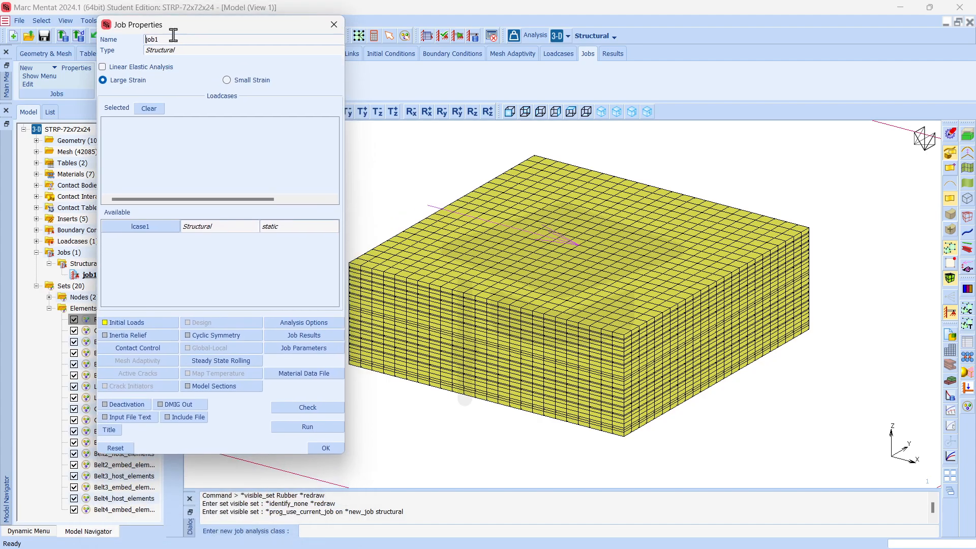
pyautogui.click(137, 227)
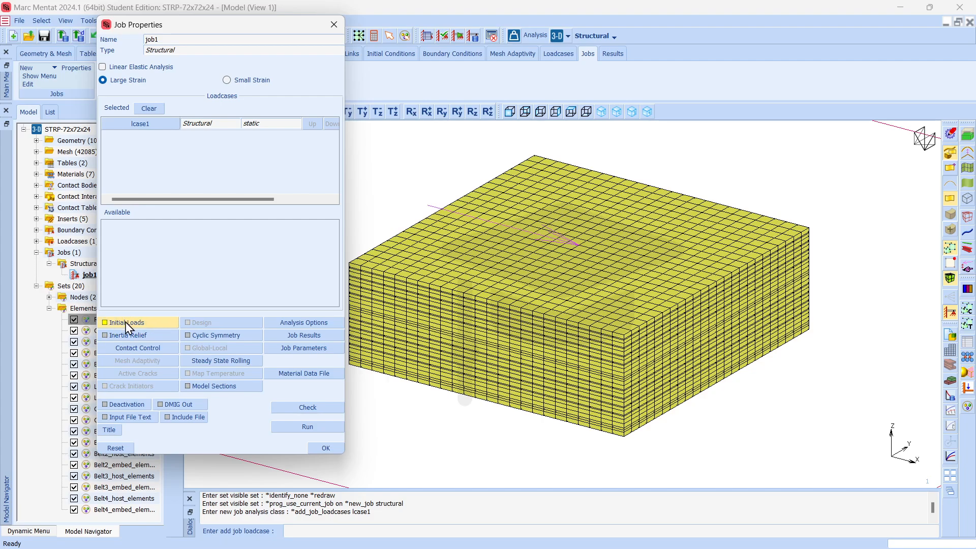
# Set the job's contact control method to Segment To Segment
pyautogui.click(133, 348)
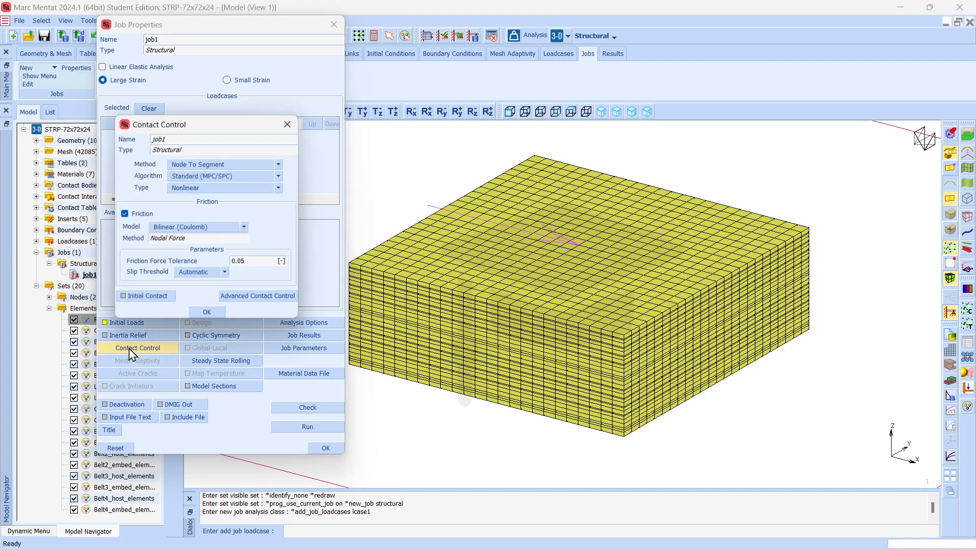
pyautogui.click(202, 164)
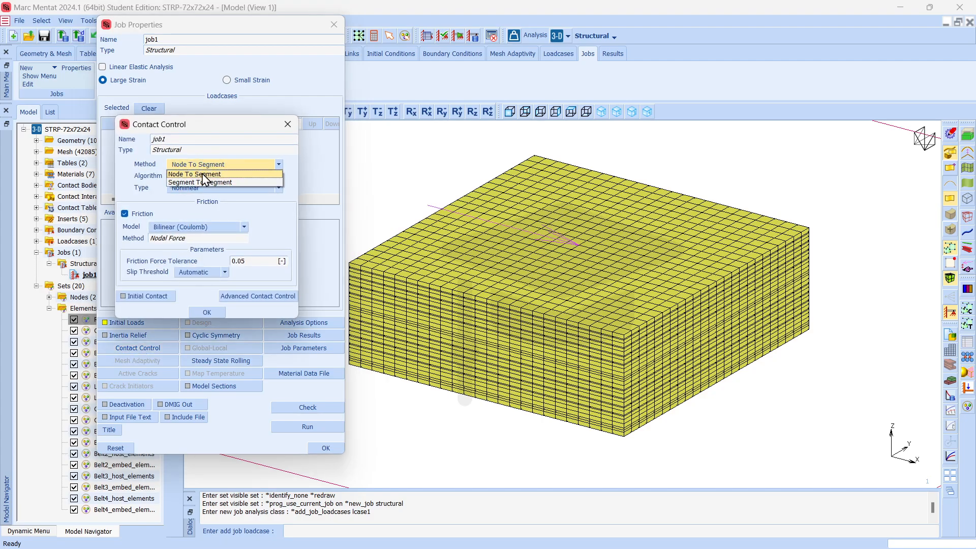
pyautogui.click(205, 184)
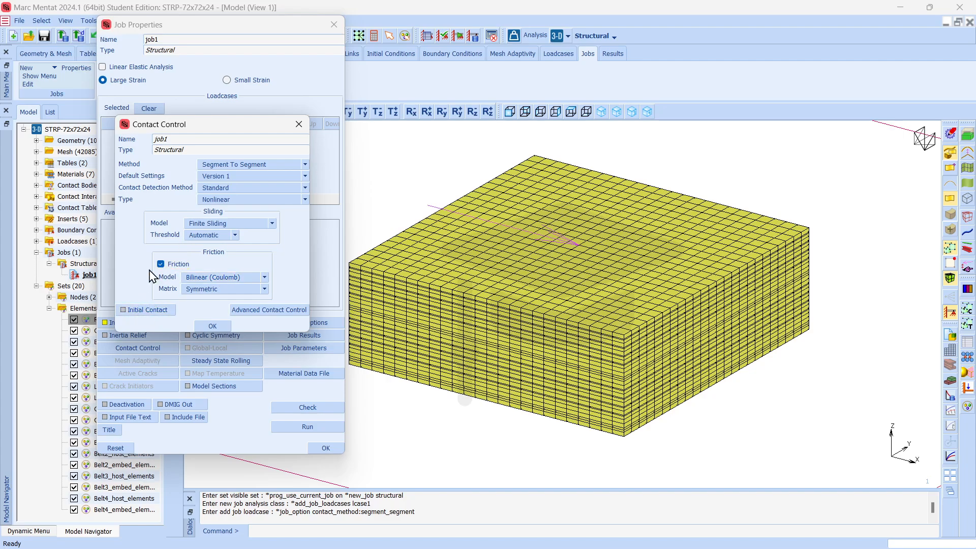
# Assign contact table ctable1 as the job's initial contact and accept the contact control settings
pyautogui.click(145, 310)
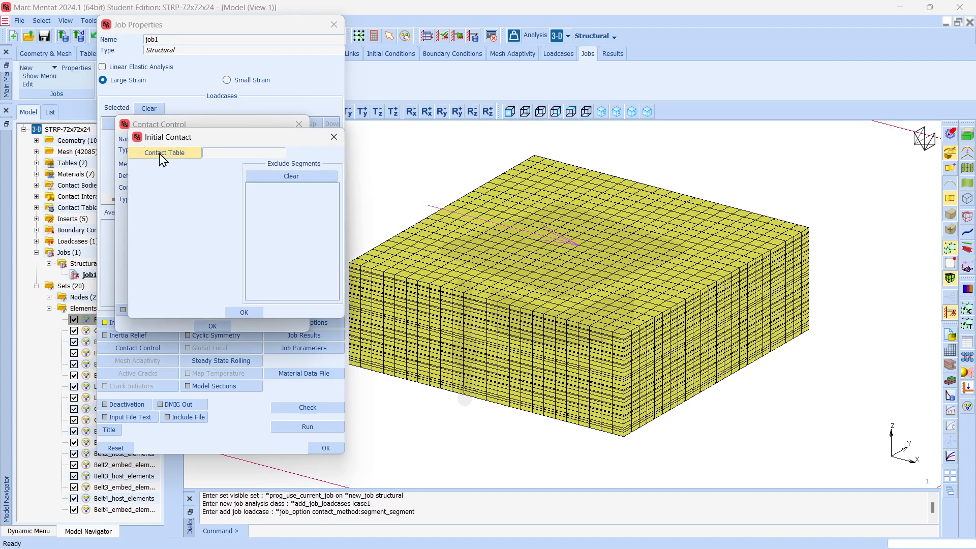
pyautogui.click(164, 152)
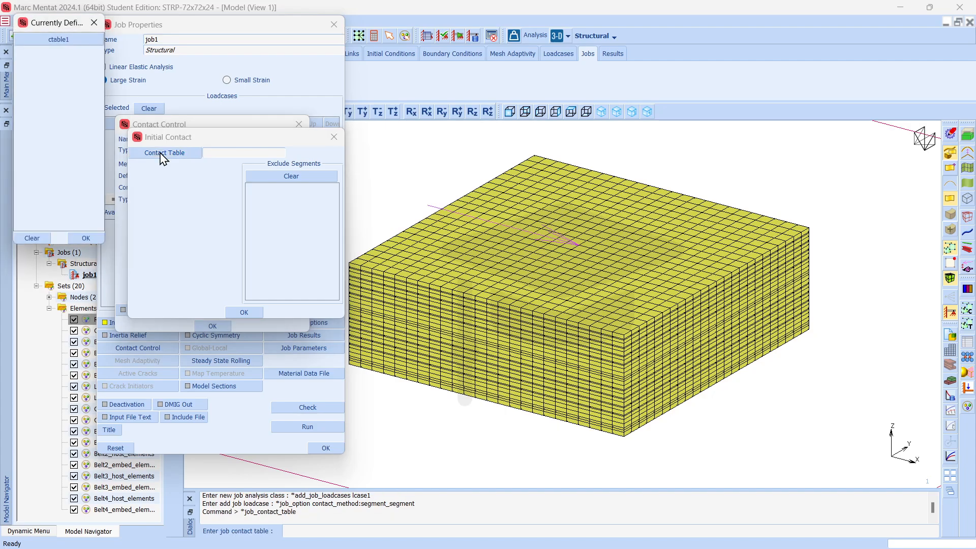
pyautogui.click(47, 37)
pyautogui.click(238, 311)
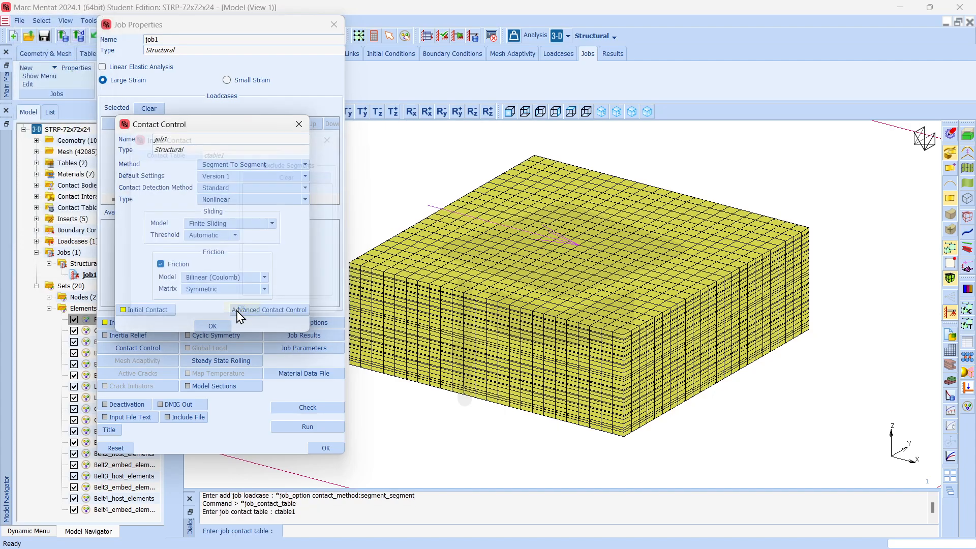
pyautogui.click(214, 326)
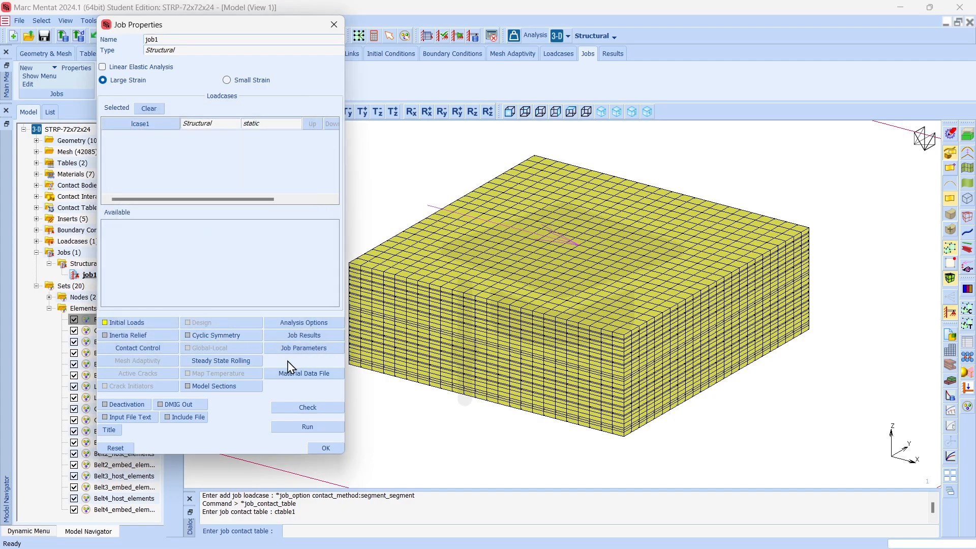
# Set the implicit dynamic transient operator to Newmark-Beta in the job's analysis options
pyautogui.click(310, 327)
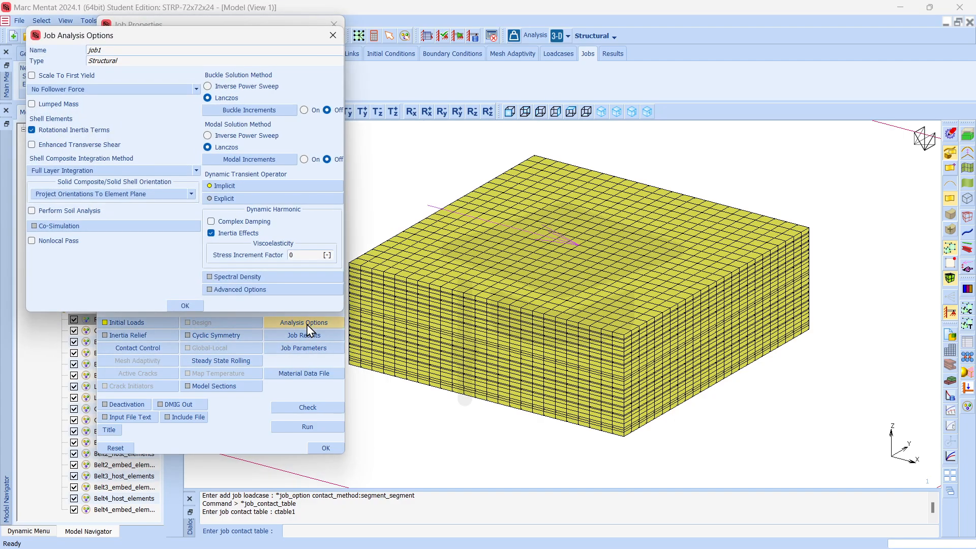
pyautogui.click(226, 186)
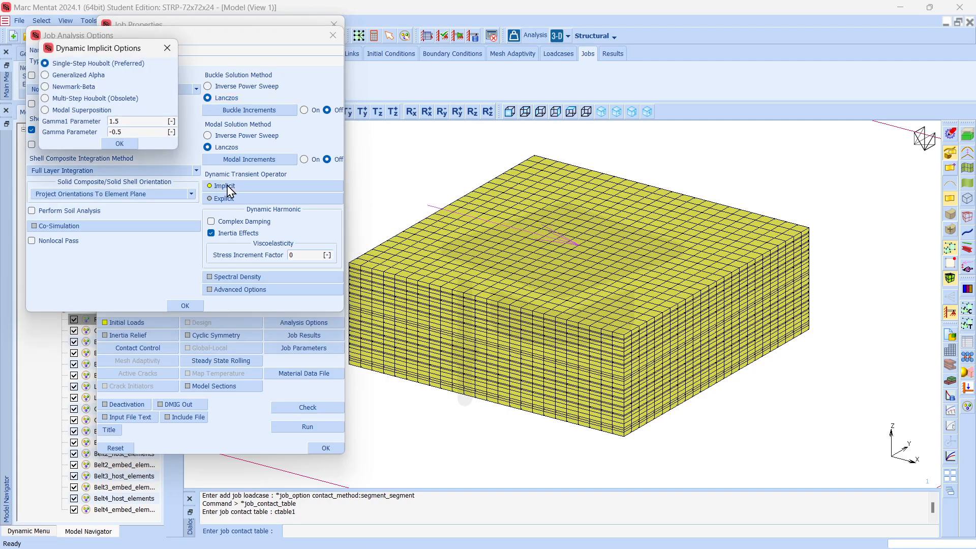
pyautogui.click(66, 88)
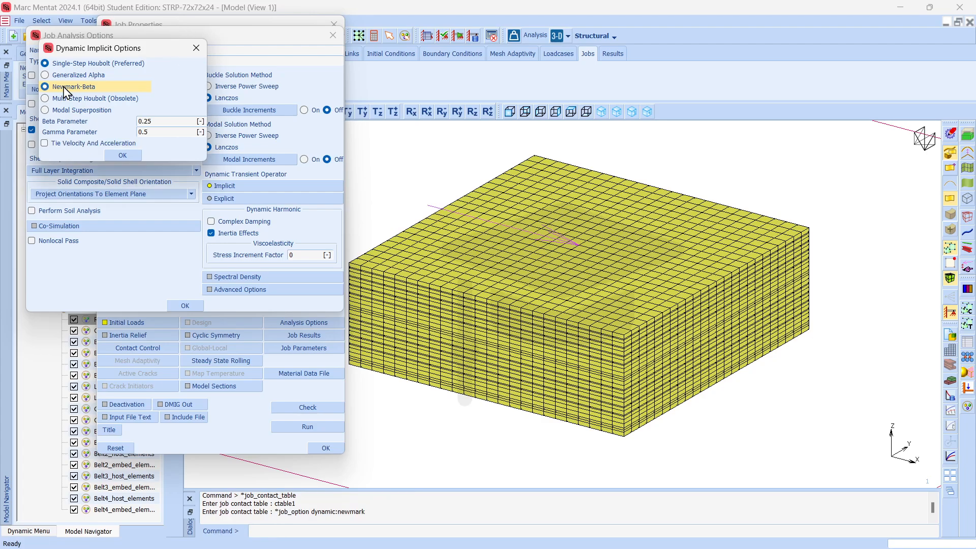
pyautogui.click(118, 152)
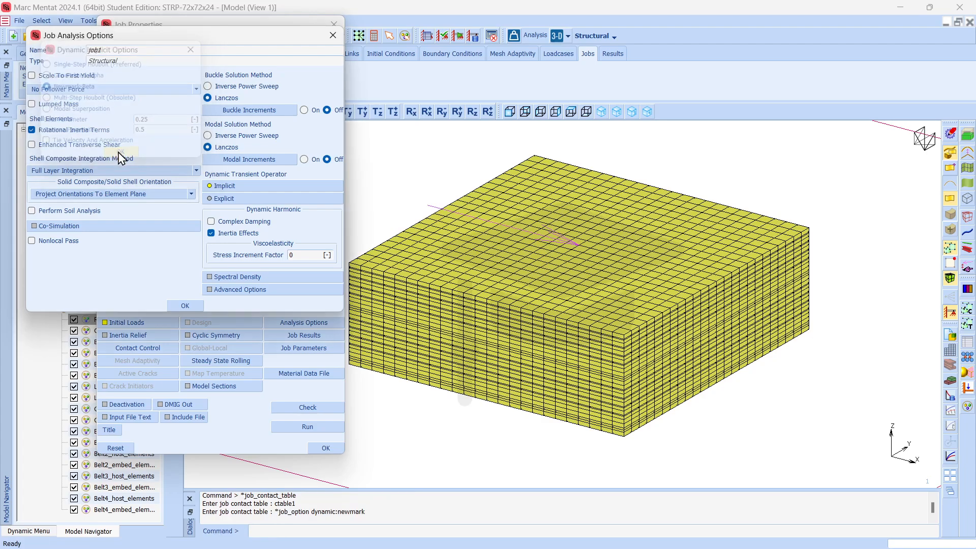
# Set the advanced large strain procedure to Updated Lagrange and enable Multiplicative Decomposition for Herrmann elements
pyautogui.click(235, 289)
pyautogui.click(127, 76)
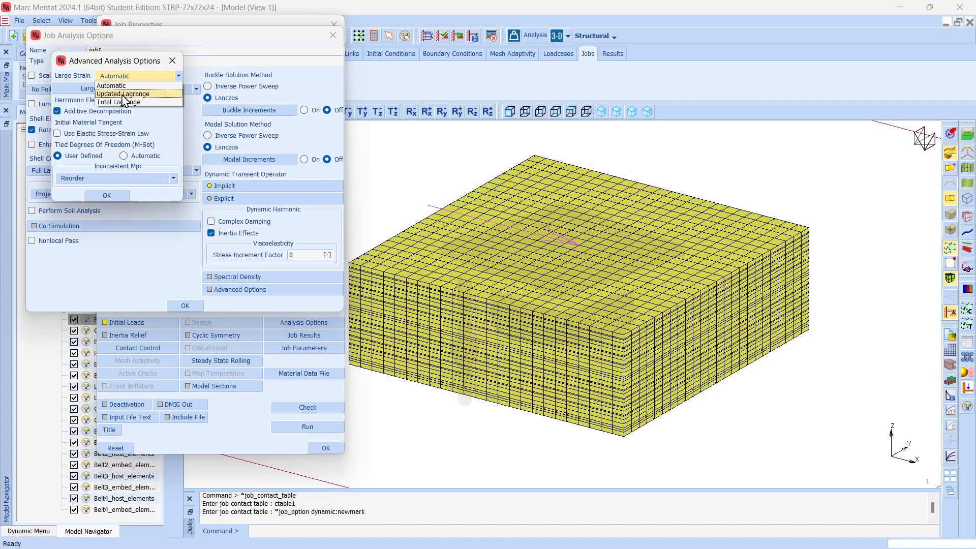
pyautogui.click(123, 95)
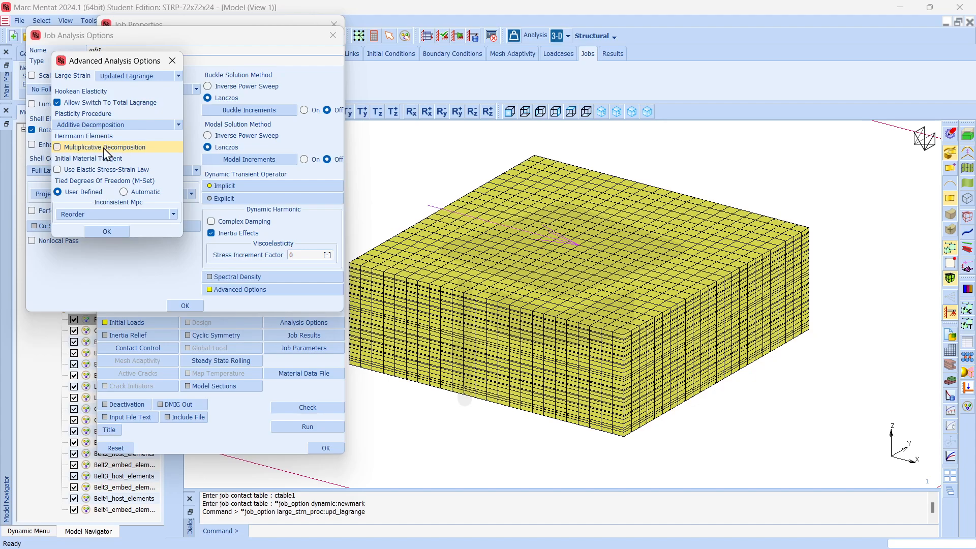
pyautogui.click(58, 147)
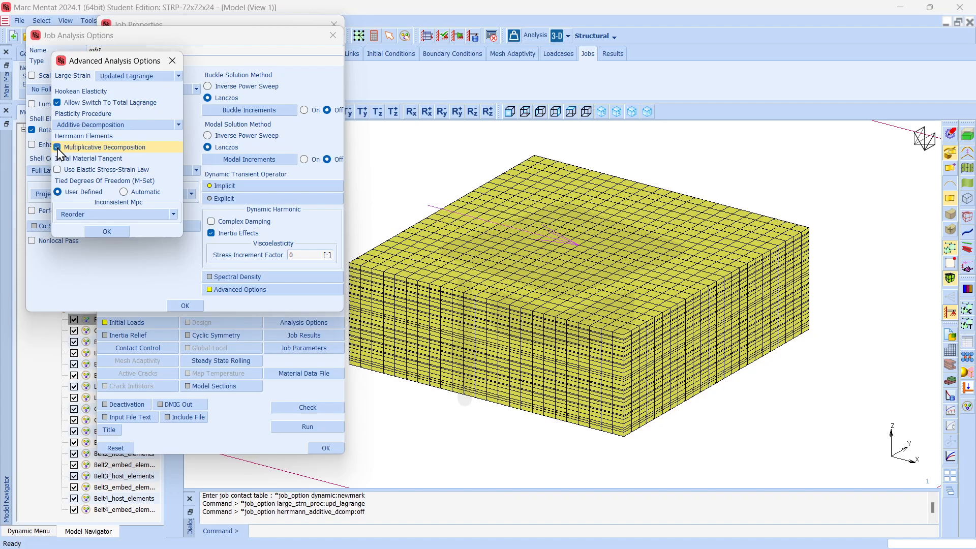
pyautogui.click(107, 231)
pyautogui.click(185, 305)
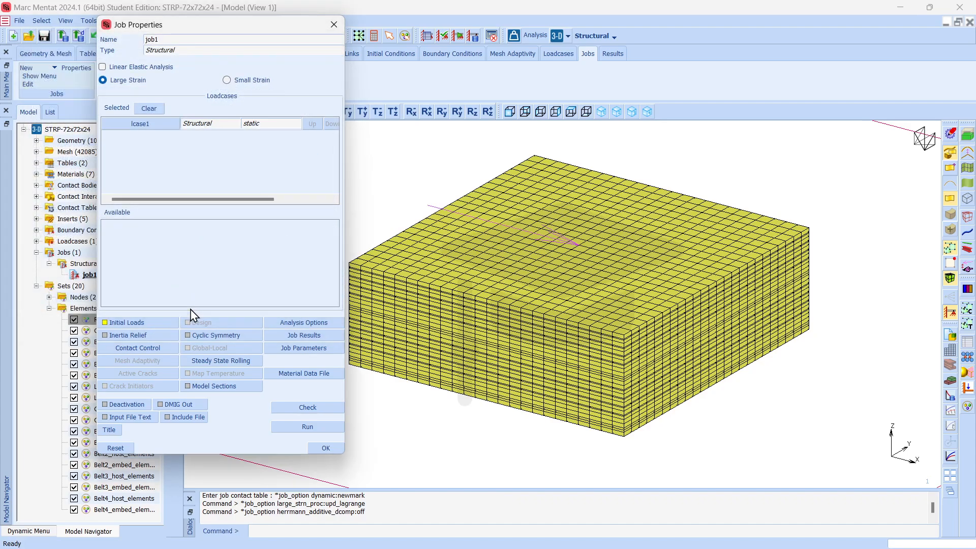
# Set the job's Marc input file style to Table-Driven and element type 140 to Enabled
pyautogui.click(305, 351)
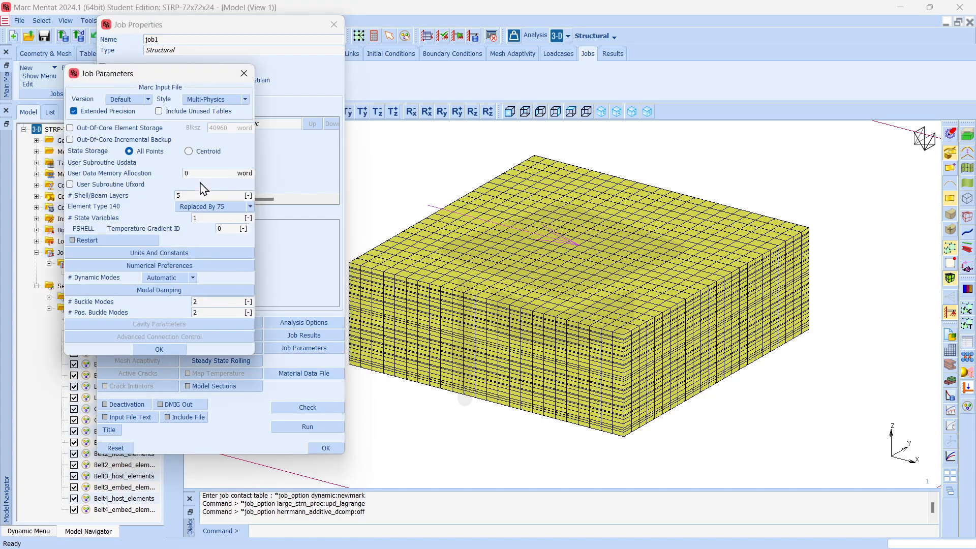
pyautogui.click(201, 105)
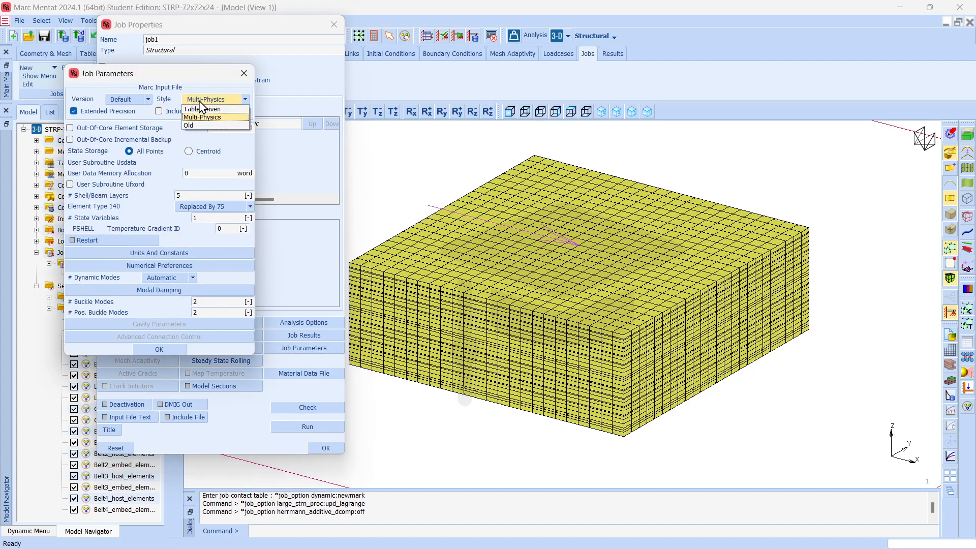
pyautogui.click(203, 110)
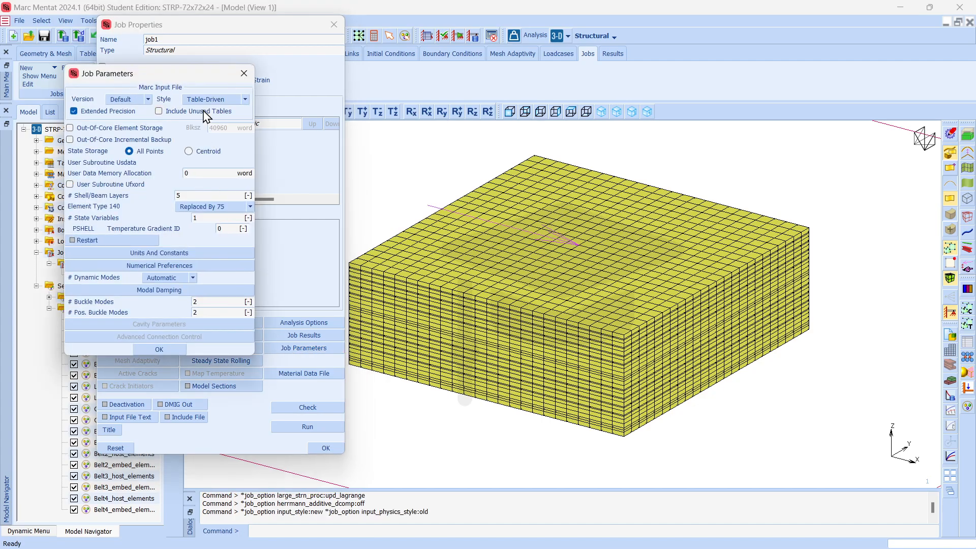
pyautogui.click(197, 207)
pyautogui.click(191, 224)
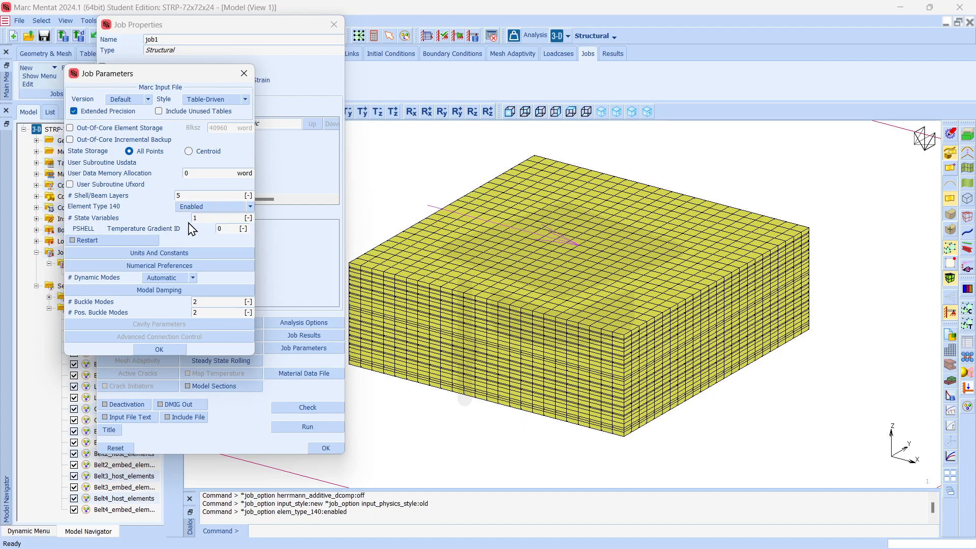
# Switch the number of dynamic modes to User in the job parameters and accept them
pyautogui.click(175, 282)
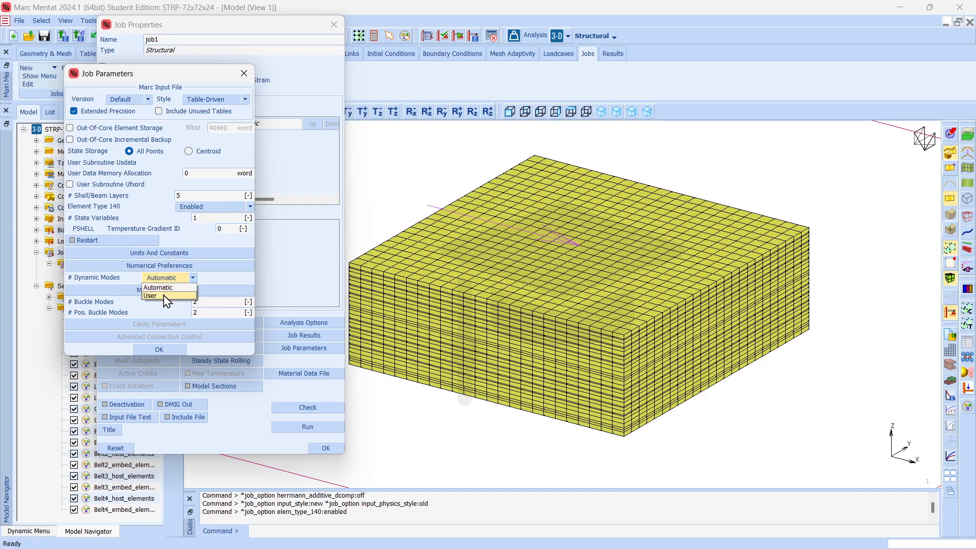
pyautogui.click(161, 292)
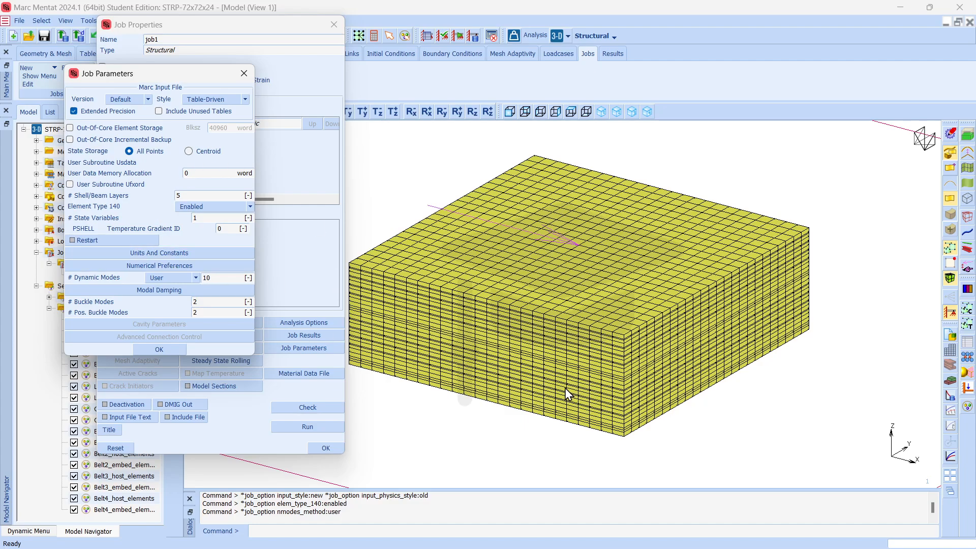
pyautogui.click(160, 349)
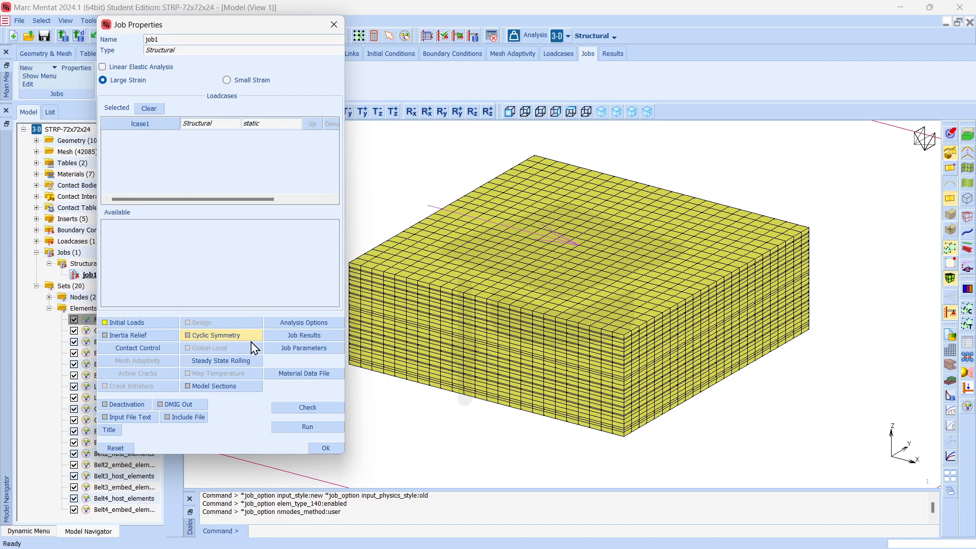
# Check job1 for errors and submit it to the solver
pyautogui.click(295, 411)
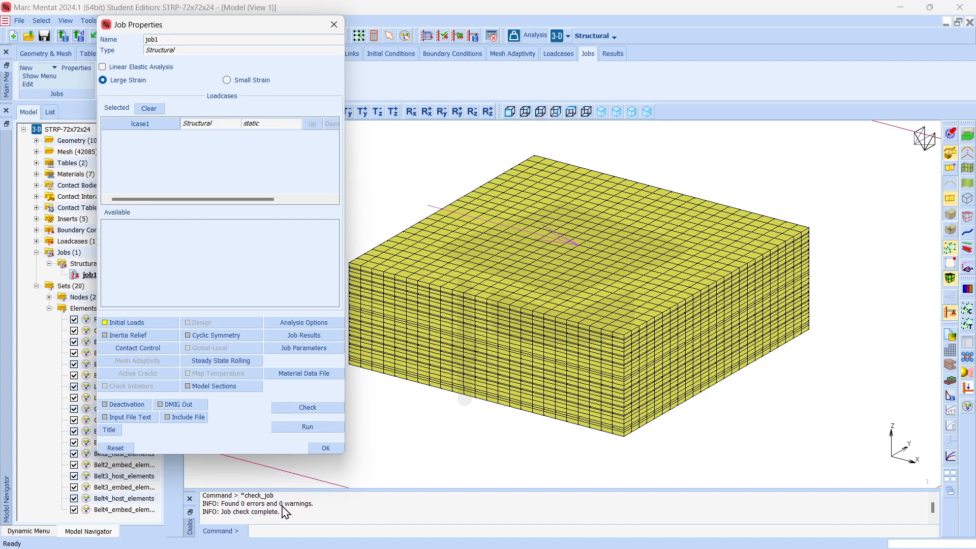
pyautogui.click(307, 429)
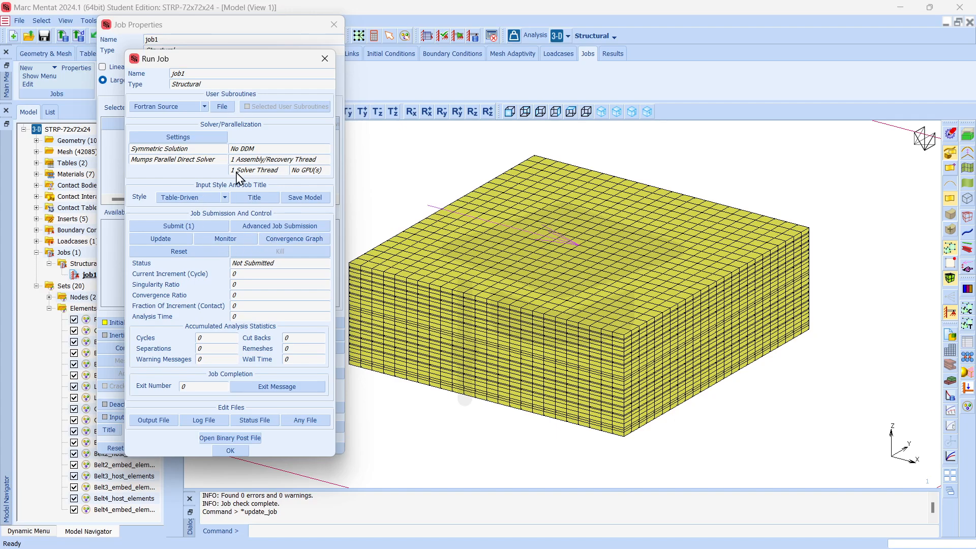
pyautogui.click(184, 230)
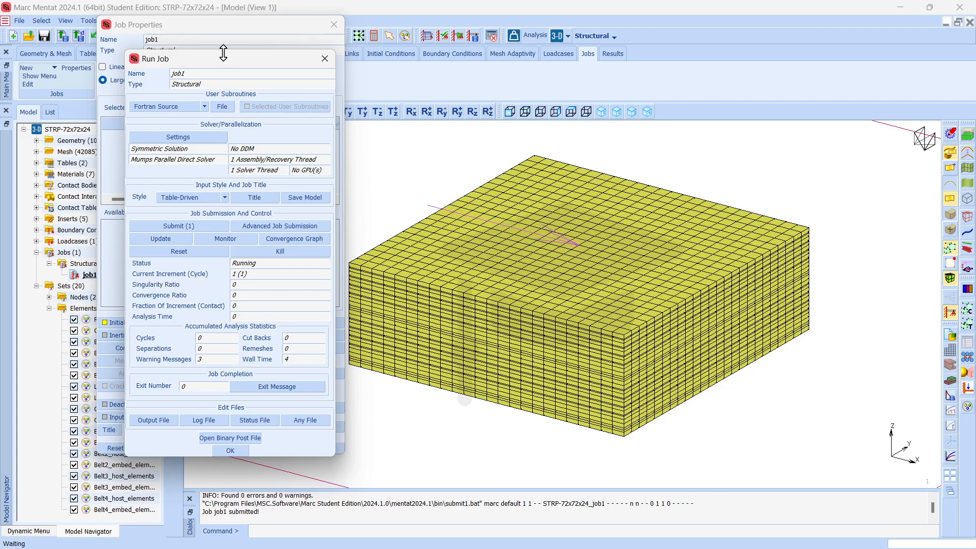
# Move the job windows aside and review the total time and stepping settings of loadcase lcase1
pyautogui.moveTo(223, 61); pyautogui.dragTo(452, 76)
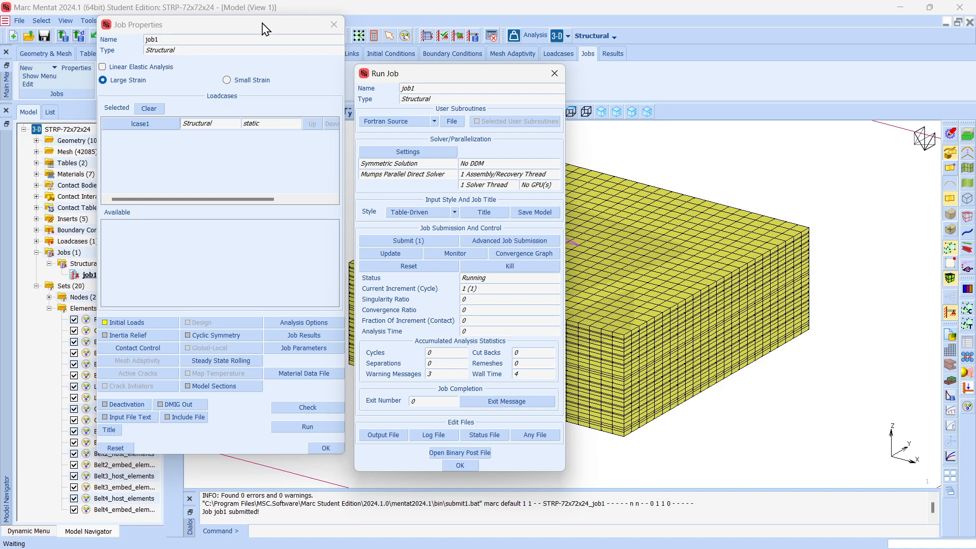
pyautogui.moveTo(266, 25); pyautogui.dragTo(285, 40)
pyautogui.click(353, 41)
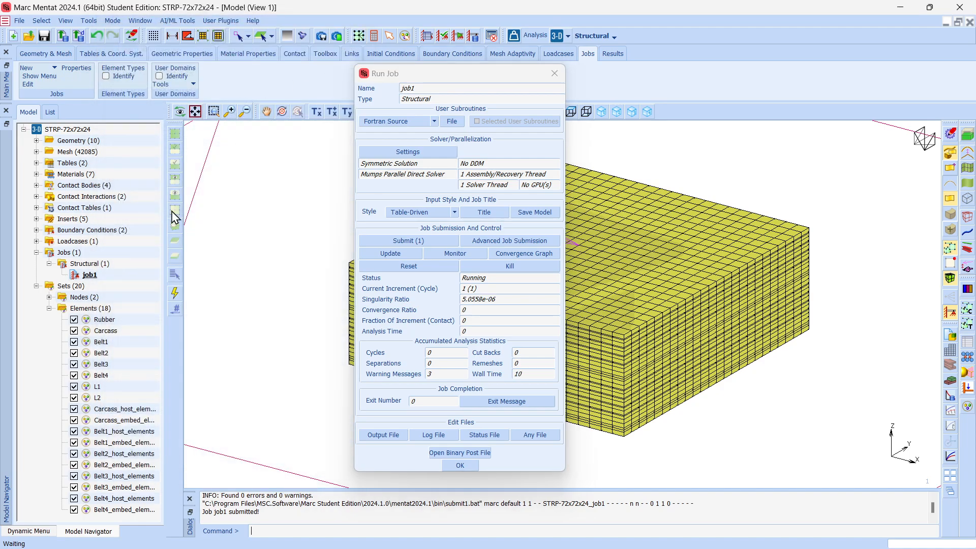
pyautogui.click(37, 241)
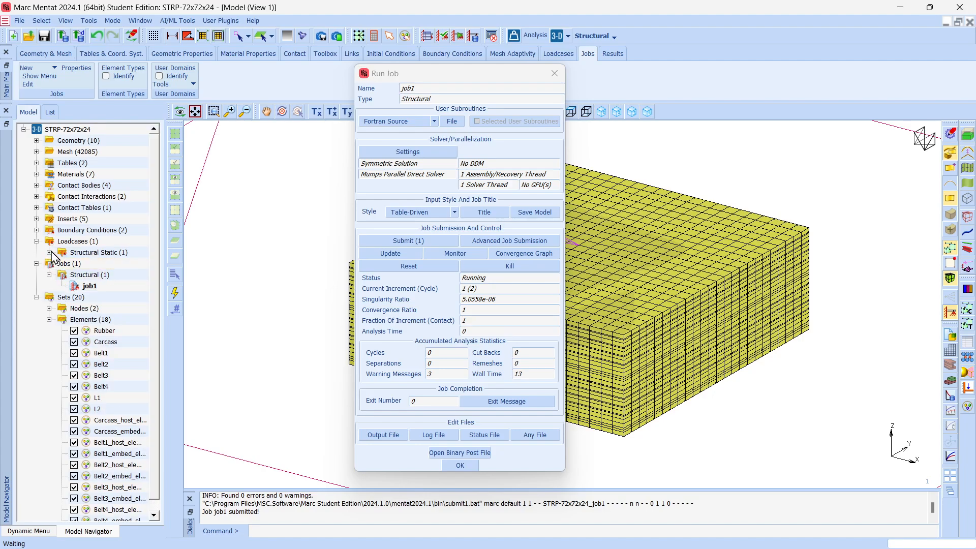
pyautogui.click(49, 252)
pyautogui.doubleClick(87, 263)
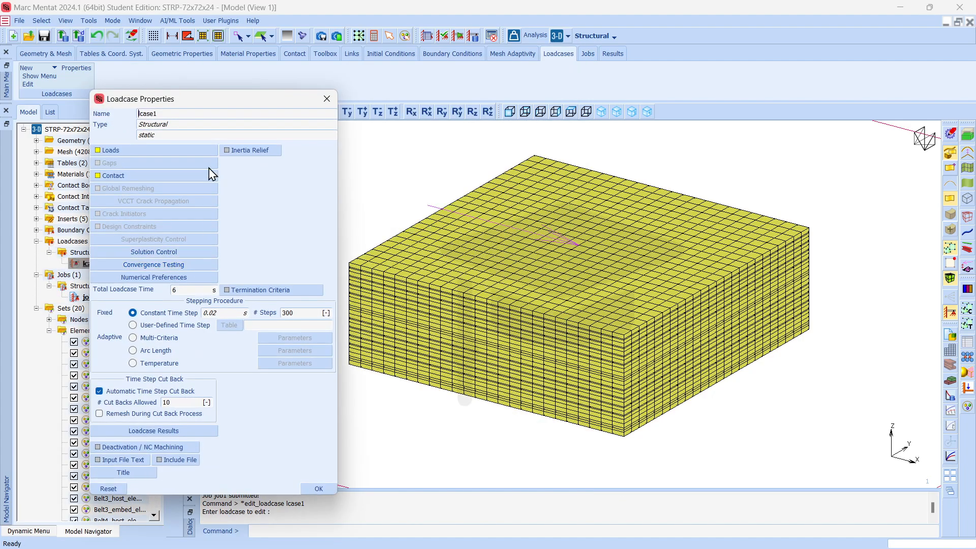
pyautogui.moveTo(216, 98); pyautogui.dragTo(178, 82)
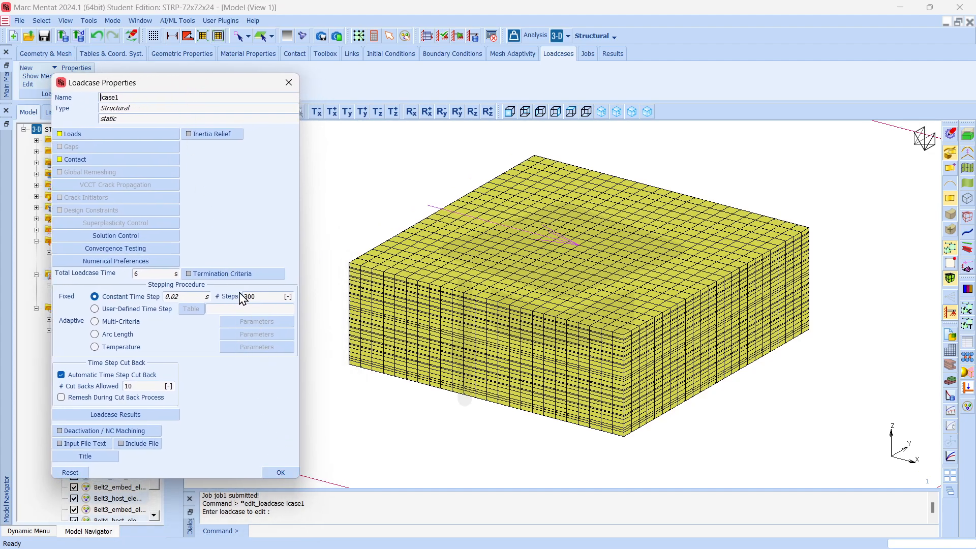
pyautogui.click(279, 472)
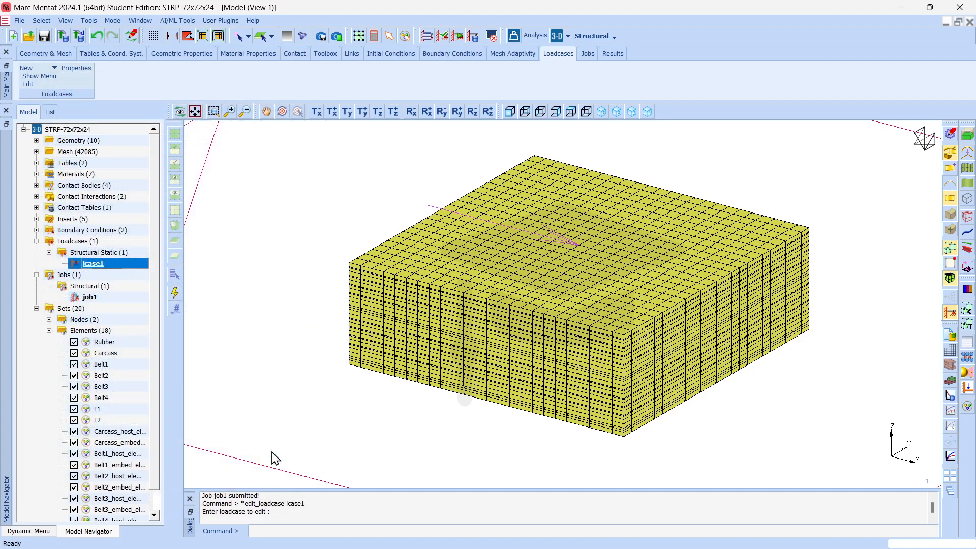
# Reopen job1's run window to monitor the analysis progress
pyautogui.doubleClick(96, 298)
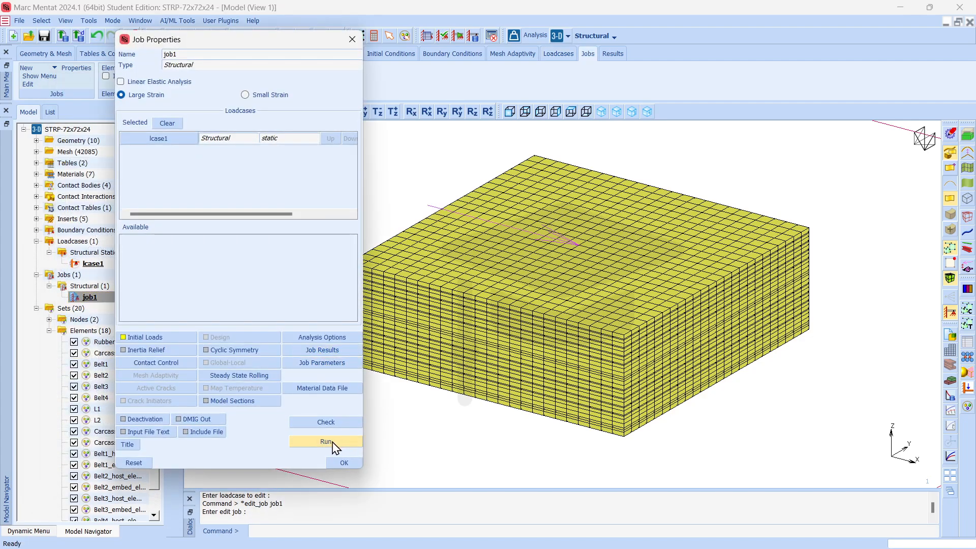
pyautogui.click(335, 446)
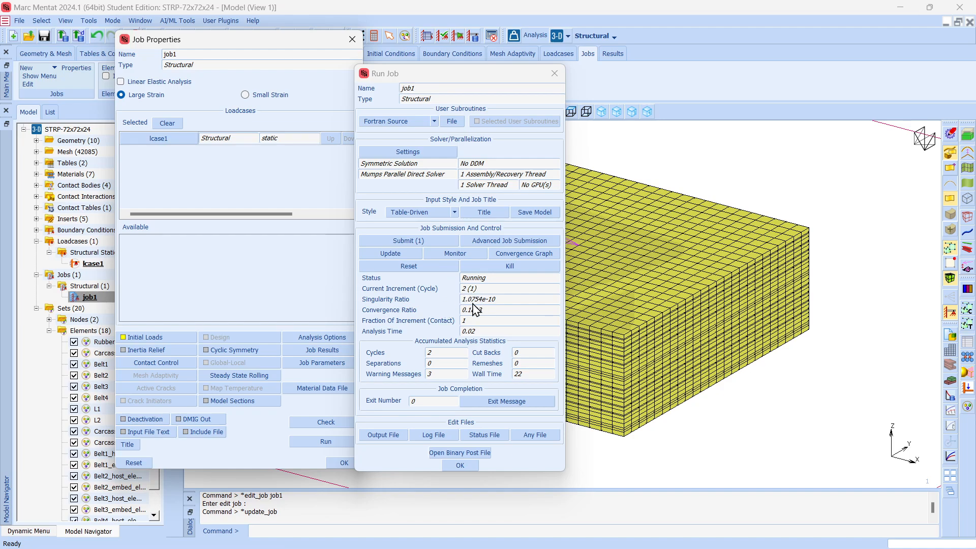